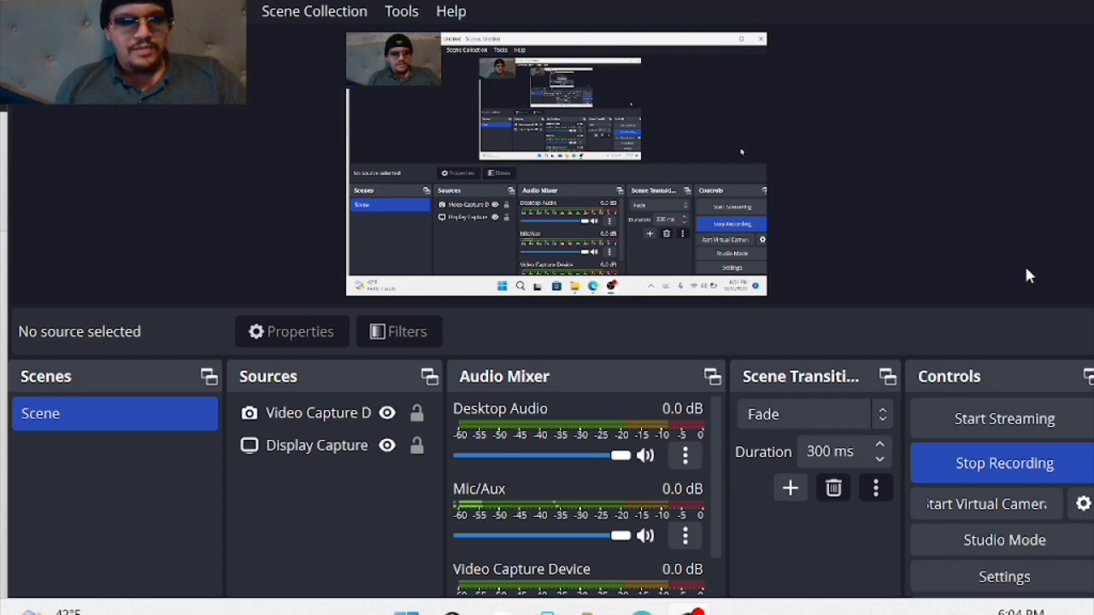
Step: Switch to the Edge browser and view the Windows Drivers section of the Steam Deck - Windows Resources support page
{"action": "right_click", "coordinate": [406, 613]}
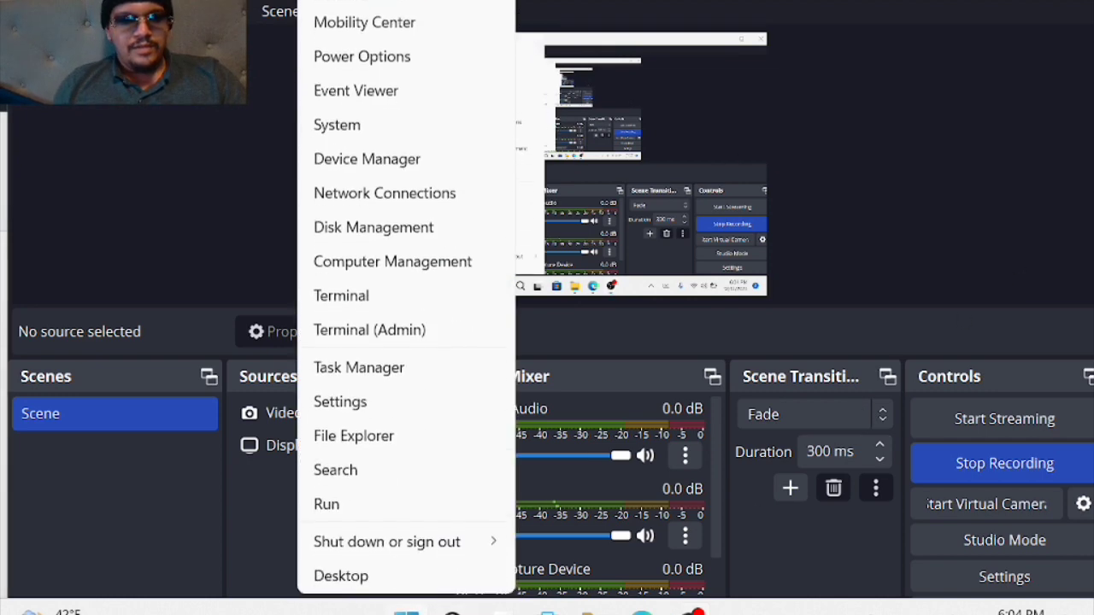
{"action": "left_click", "coordinate": [641, 612]}
{"action": "left_click", "coordinate": [641, 612]}
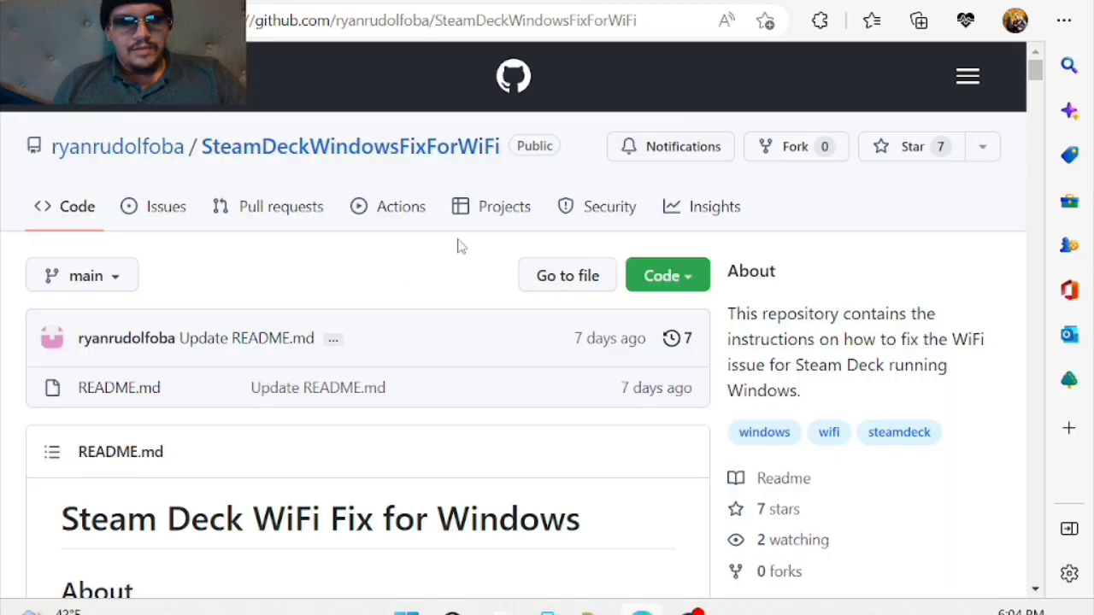
{"action": "key", "text": "ctrl+Tab"}
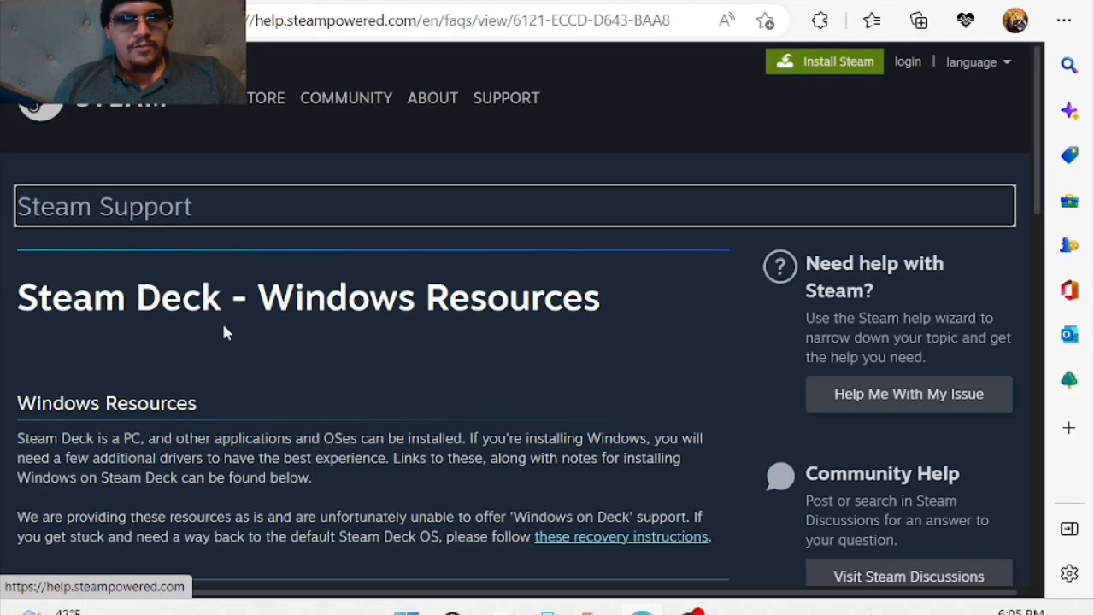
{"action": "scroll", "coordinate": [224, 332], "scroll_direction": "down", "scroll_amount": 5}
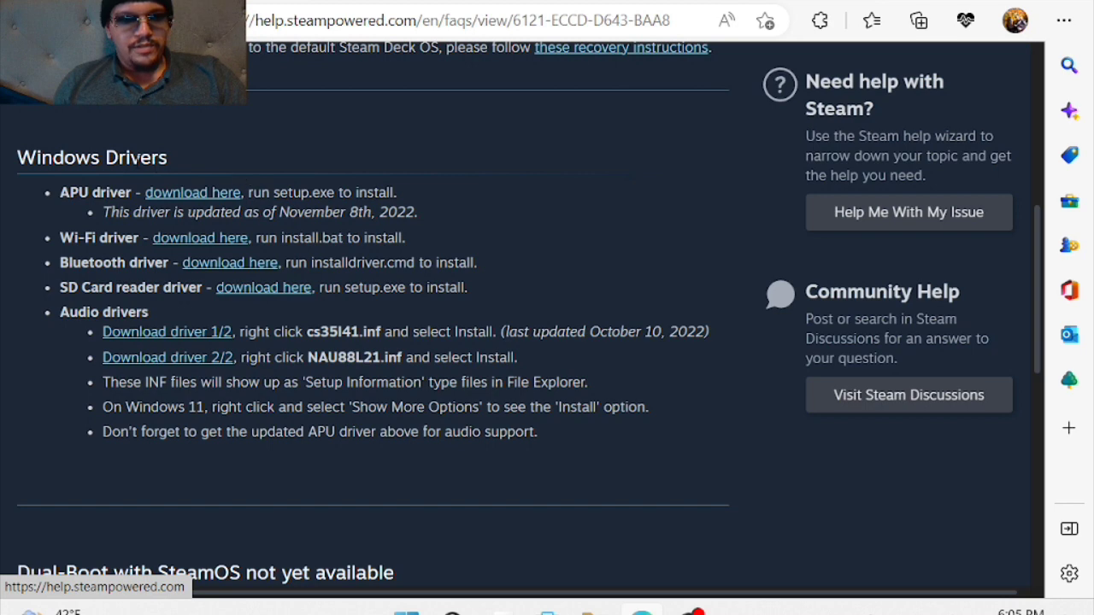
Step: Open Device Manager and check which Wi-Fi adapter is listed under Network adapters, then leave it
{"action": "key", "text": "super+x"}
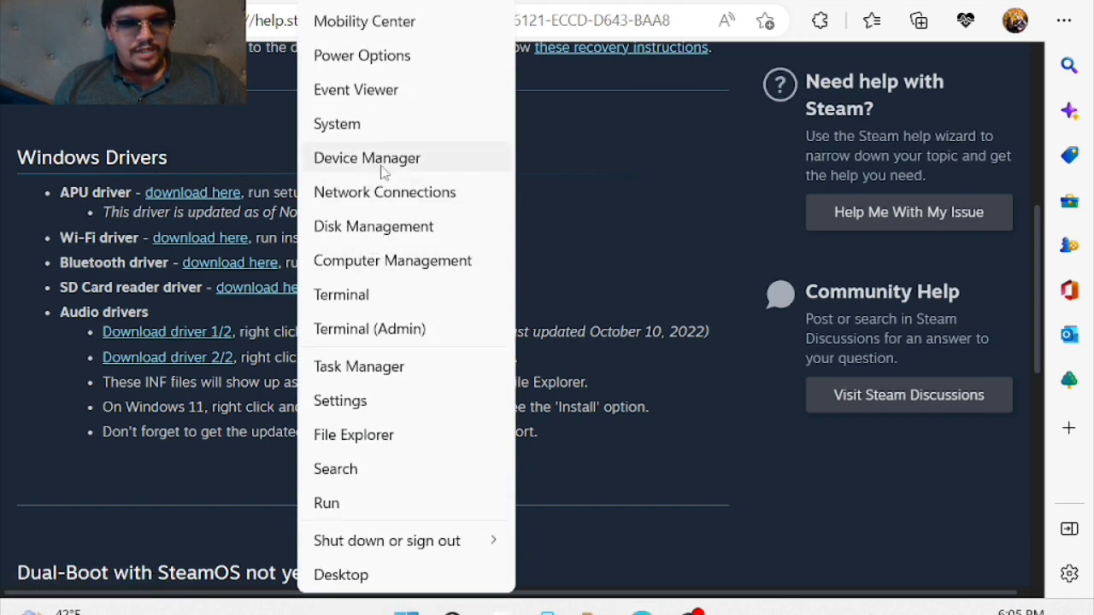
{"action": "left_click", "coordinate": [381, 159]}
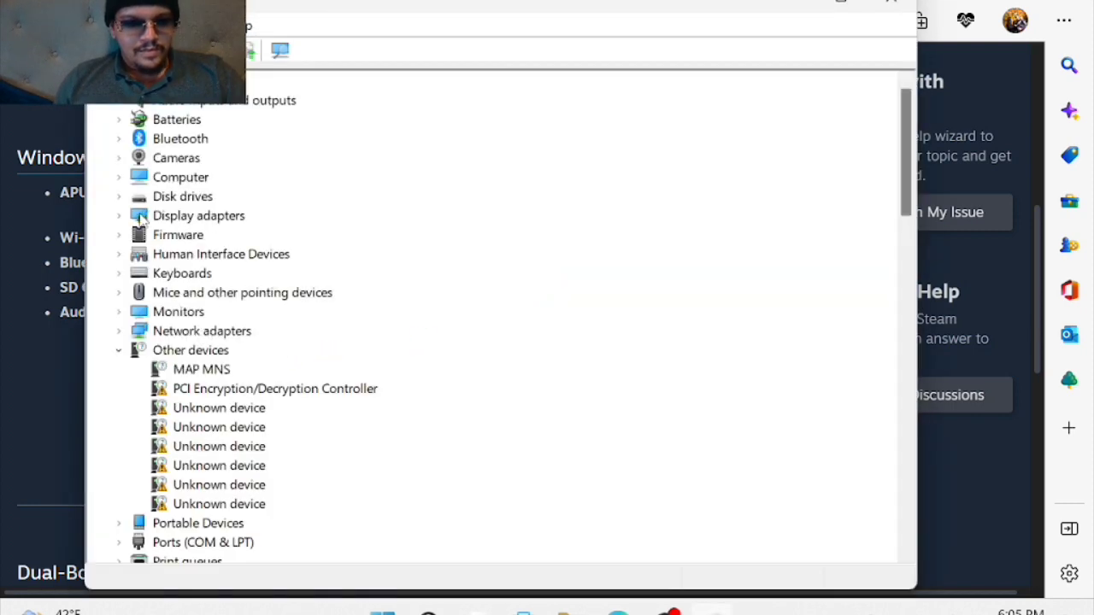
{"action": "left_click", "coordinate": [120, 330]}
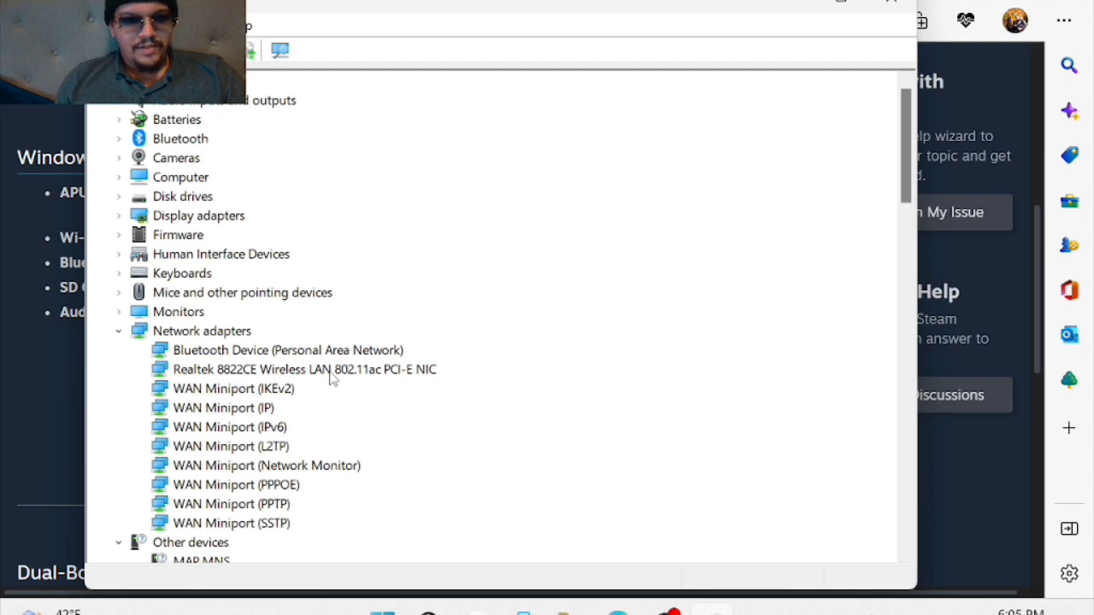
{"action": "left_click", "coordinate": [790, 7]}
Step: Go to the SteamDeckWindowsFixForWiFi GitHub repository and look through its README
{"action": "scroll", "coordinate": [668, 265], "scroll_direction": "up", "scroll_amount": 6}
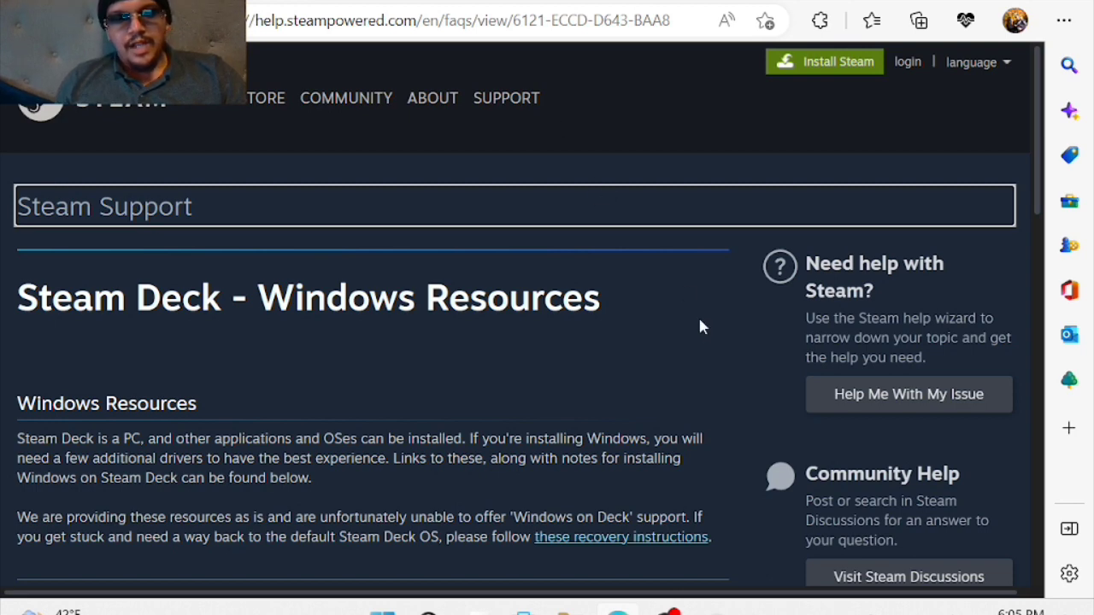
{"action": "left_click", "coordinate": [473, 3]}
{"action": "scroll", "coordinate": [430, 391], "scroll_direction": "down", "scroll_amount": 3}
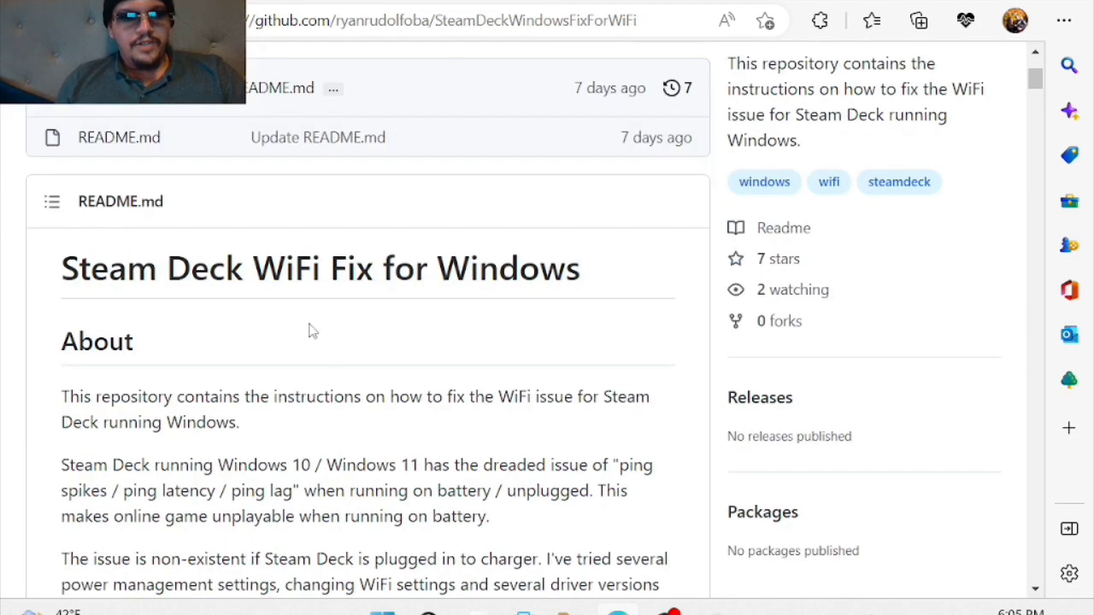
{"action": "scroll", "coordinate": [433, 227], "scroll_direction": "up", "scroll_amount": 3}
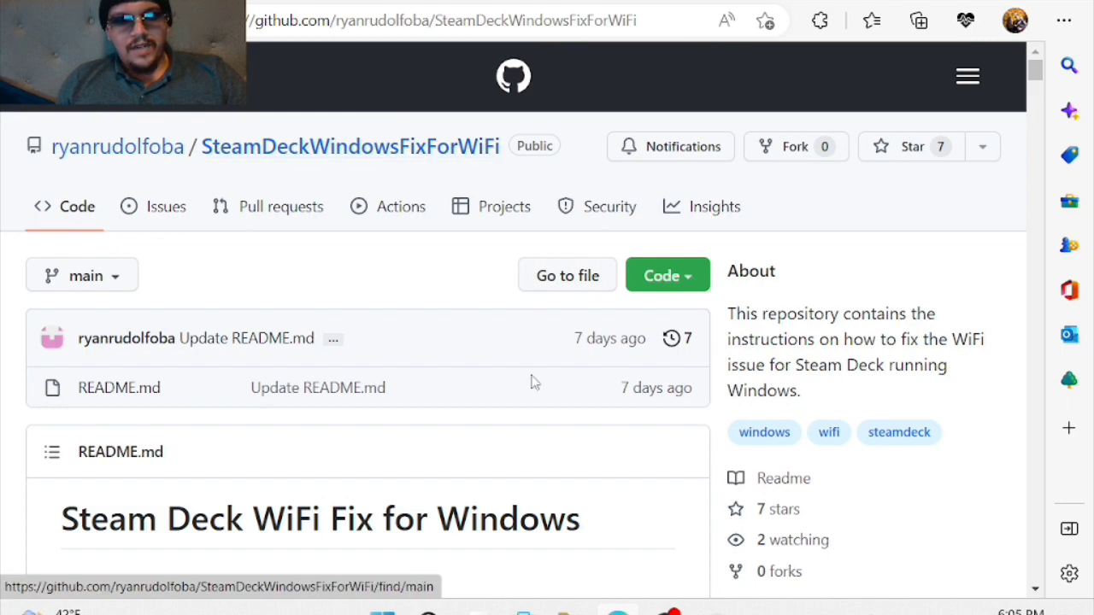
{"action": "scroll", "coordinate": [533, 381], "scroll_direction": "down", "scroll_amount": 6}
{"action": "scroll", "coordinate": [482, 376], "scroll_direction": "down", "scroll_amount": 6}
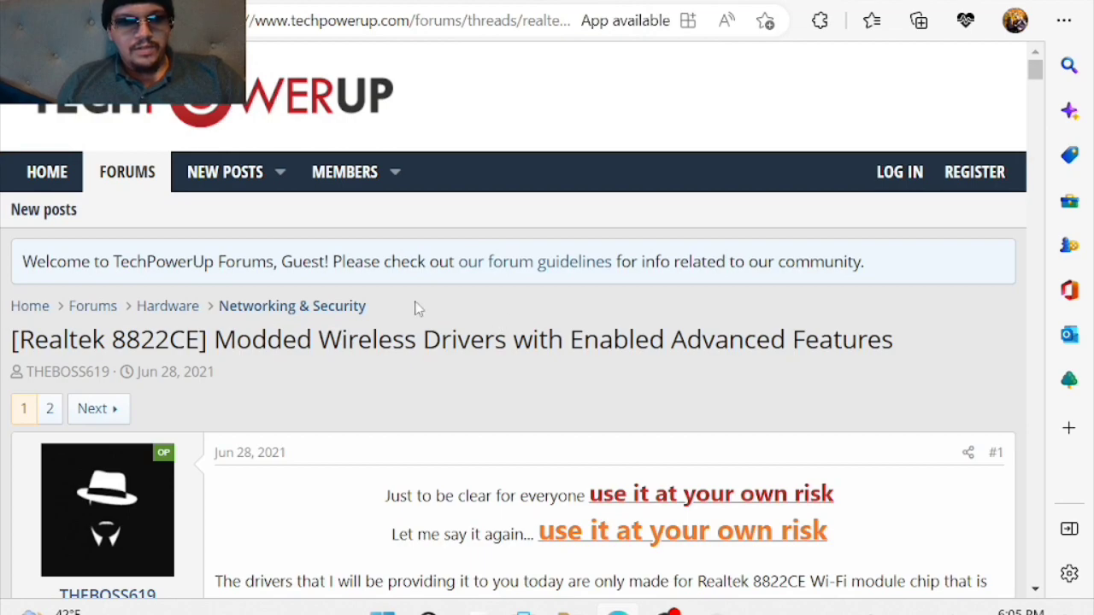
Step: Read the TechPowerUp thread on Realtek 8822CE modded drivers through its property comparisons, installation instructions and download link
{"action": "scroll", "coordinate": [595, 319], "scroll_direction": "down", "scroll_amount": 3}
{"action": "scroll", "coordinate": [598, 229], "scroll_direction": "down", "scroll_amount": 5}
{"action": "scroll", "coordinate": [598, 233], "scroll_direction": "down", "scroll_amount": 7}
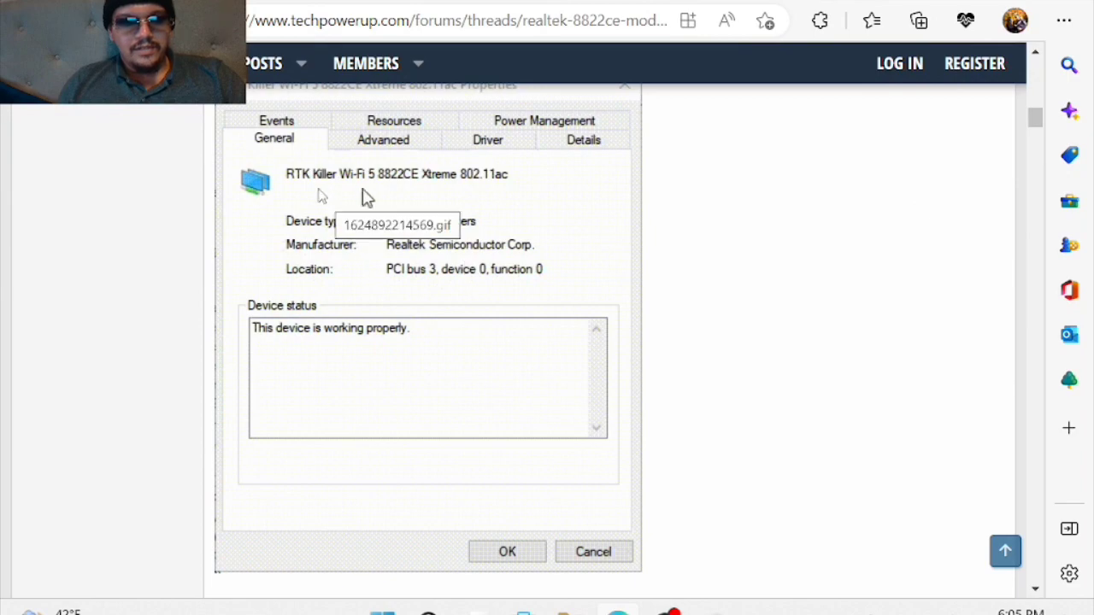
{"action": "scroll", "coordinate": [572, 248], "scroll_direction": "up", "scroll_amount": 4}
{"action": "scroll", "coordinate": [698, 272], "scroll_direction": "up", "scroll_amount": 3}
{"action": "scroll", "coordinate": [697, 272], "scroll_direction": "down", "scroll_amount": 7}
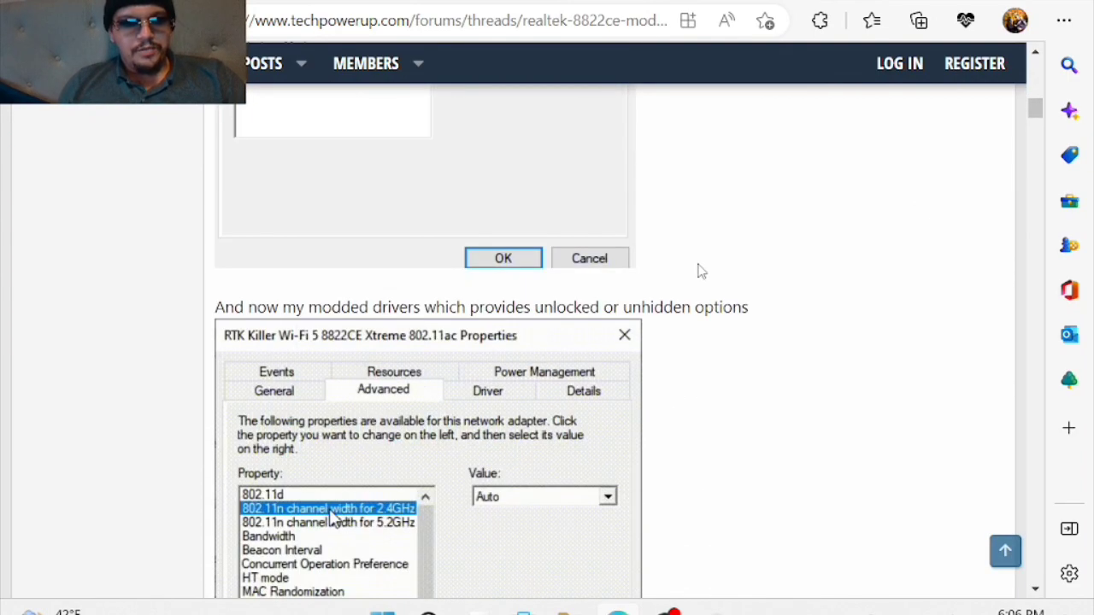
{"action": "scroll", "coordinate": [697, 272], "scroll_direction": "down", "scroll_amount": 6}
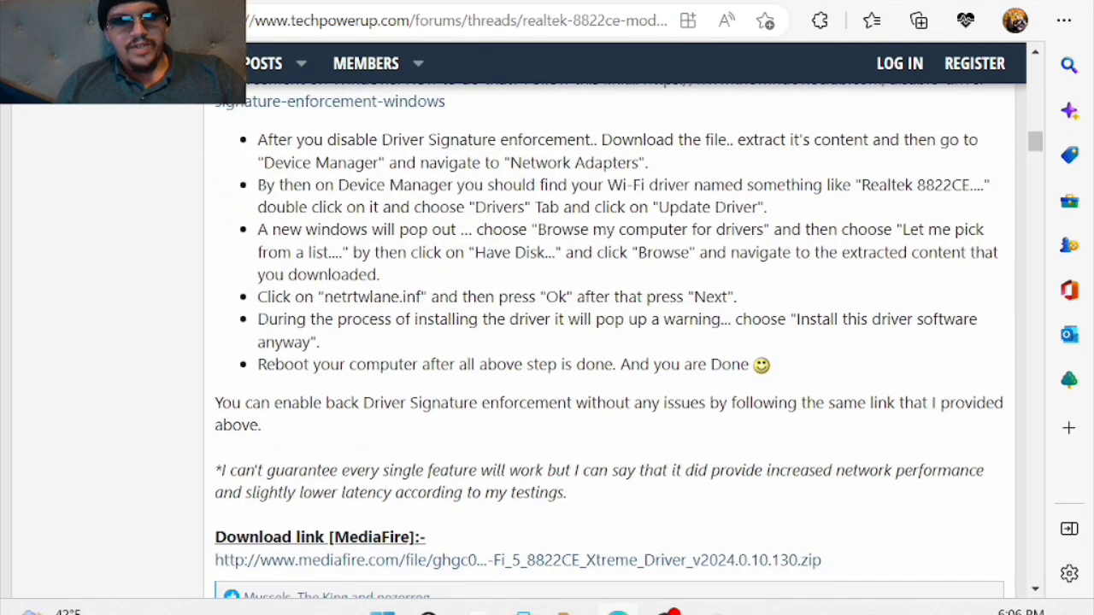
Step: Open the MediaFire link from the thread's second post in a new browser tab and view its Latest Driver folder
{"action": "key", "text": "ctrl+Tab"}
{"action": "scroll", "coordinate": [354, 134], "scroll_direction": "down", "scroll_amount": 3}
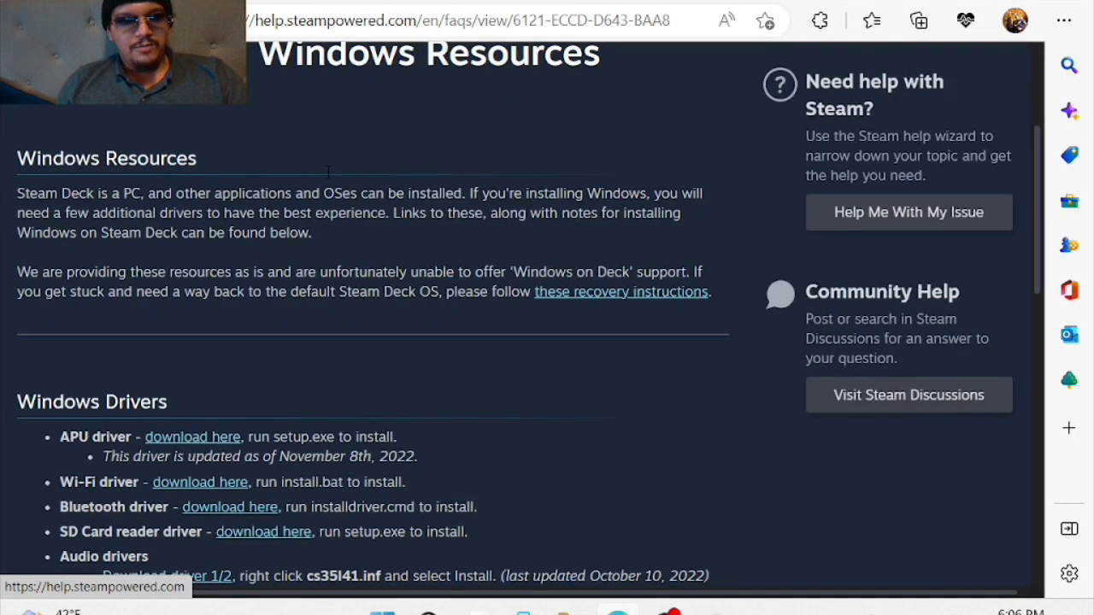
{"action": "key", "text": "ctrl+shift+Tab"}
{"action": "scroll", "coordinate": [652, 281], "scroll_direction": "down", "scroll_amount": 5}
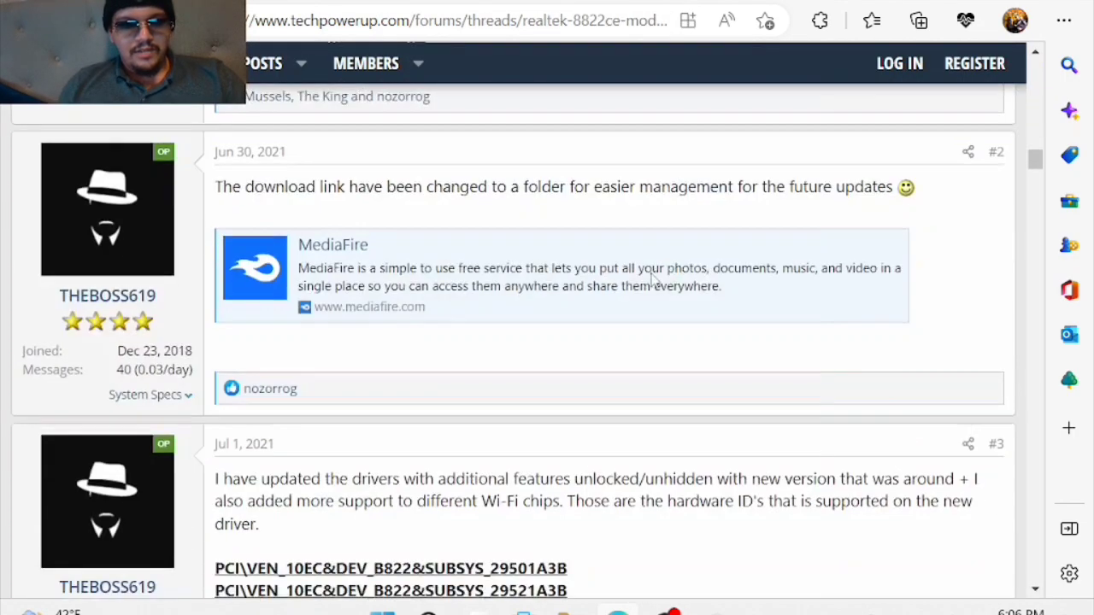
{"action": "right_click", "coordinate": [345, 251]}
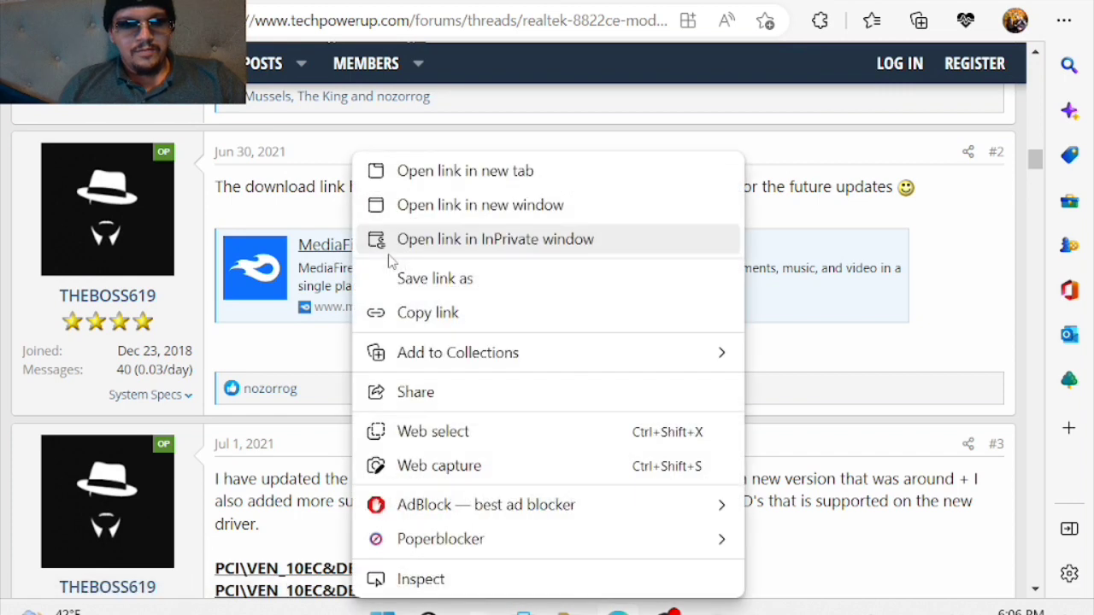
{"action": "left_click", "coordinate": [427, 174]}
{"action": "left_click", "coordinate": [588, 294]}
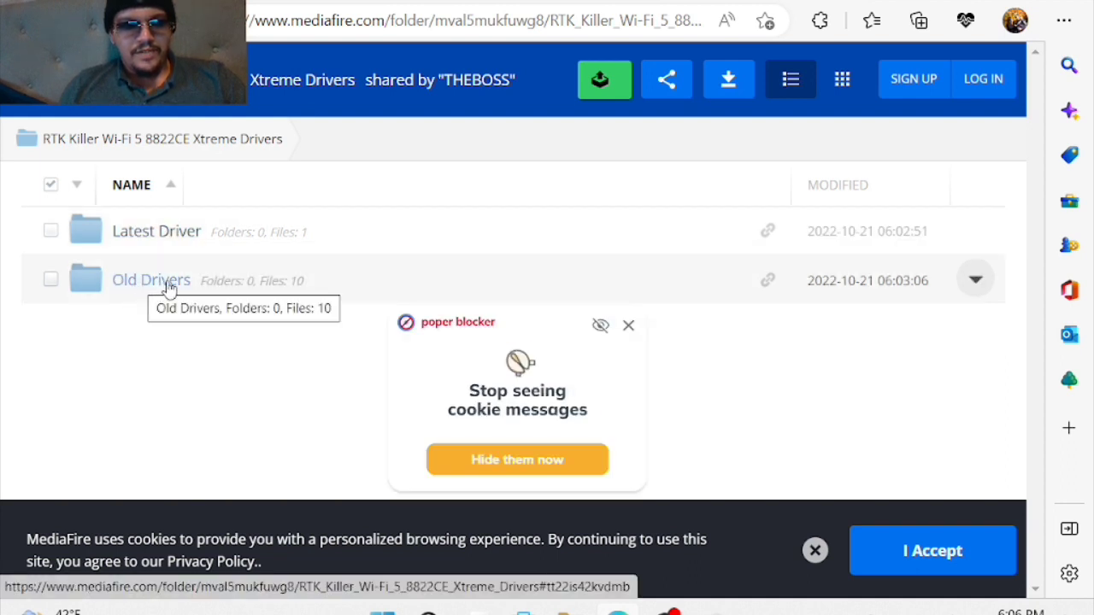
{"action": "left_click", "coordinate": [184, 232]}
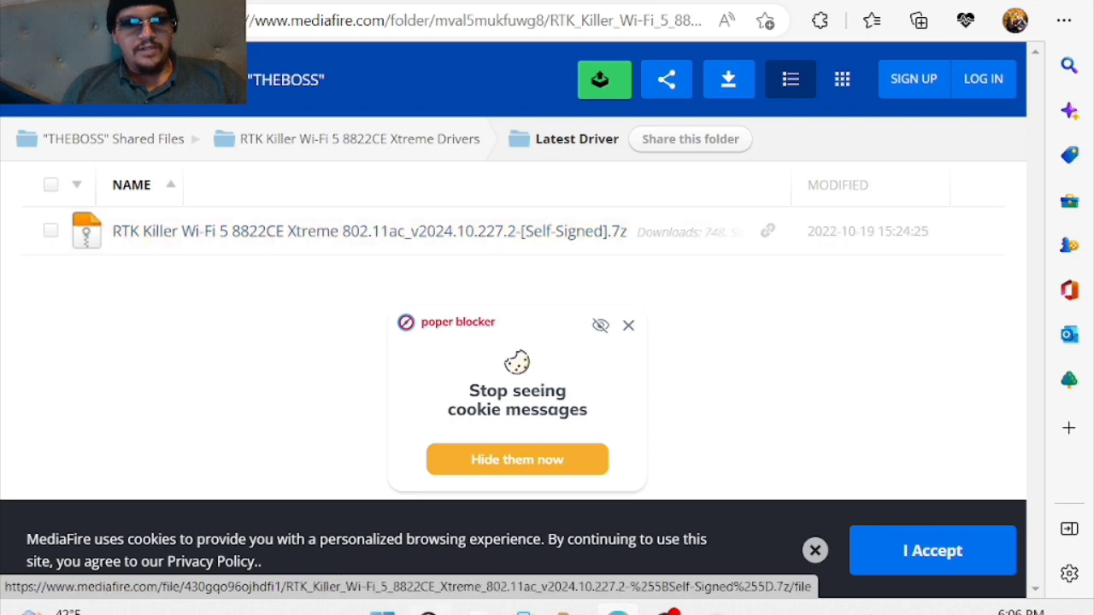
Step: Switch to File Explorer and open the extracted RTK Killer Wi-Fi 5 8822CE Xtreme driver folder inside Custom Wifi Driver
{"action": "left_click", "coordinate": [523, 612]}
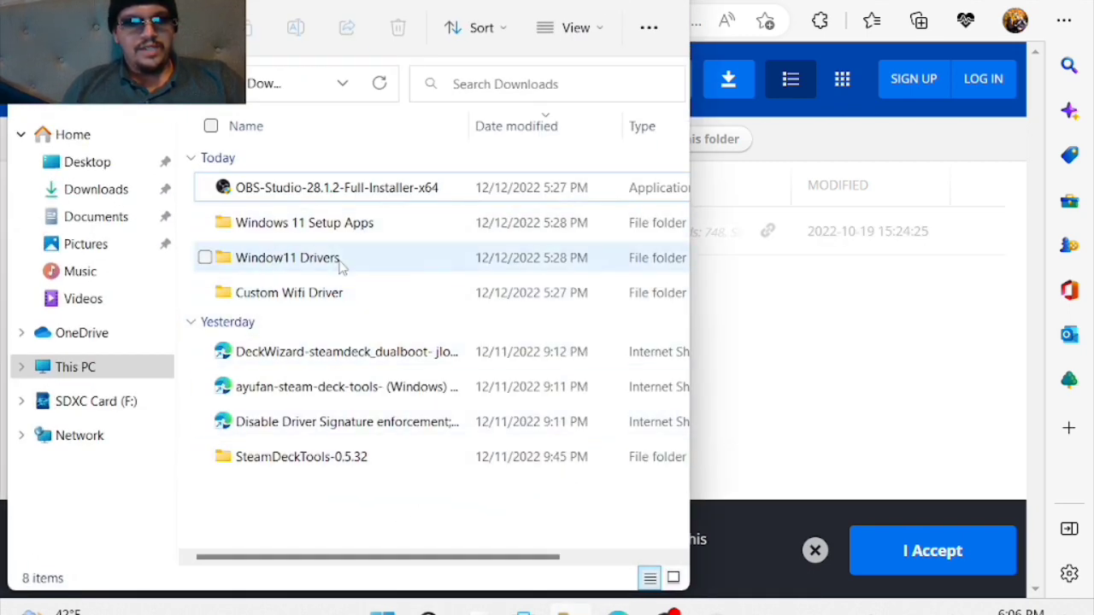
{"action": "double_click", "coordinate": [337, 292]}
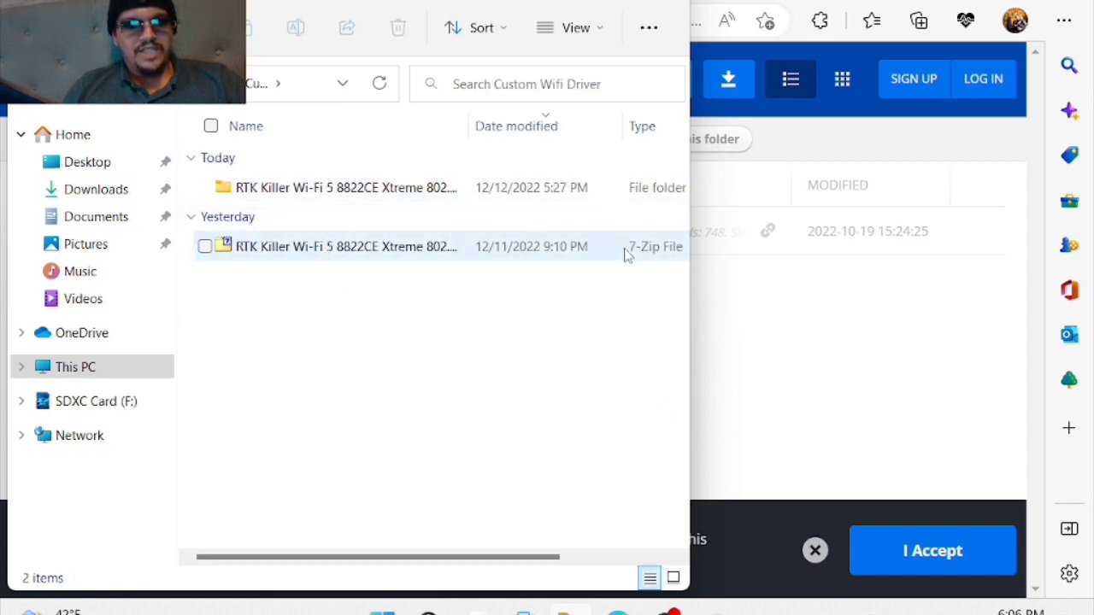
{"action": "double_click", "coordinate": [340, 187]}
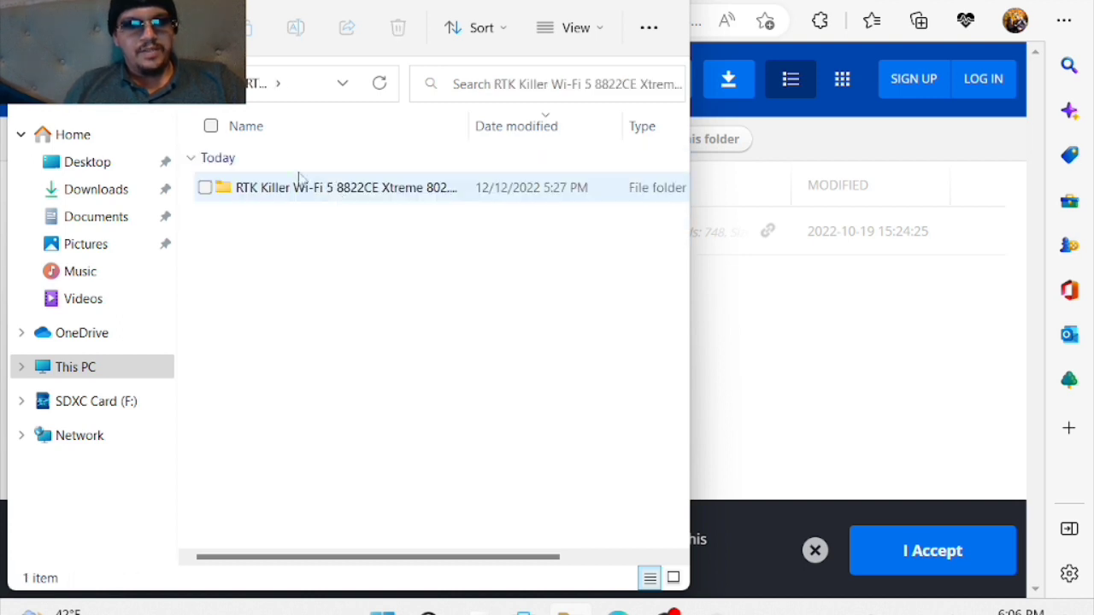
{"action": "double_click", "coordinate": [325, 192]}
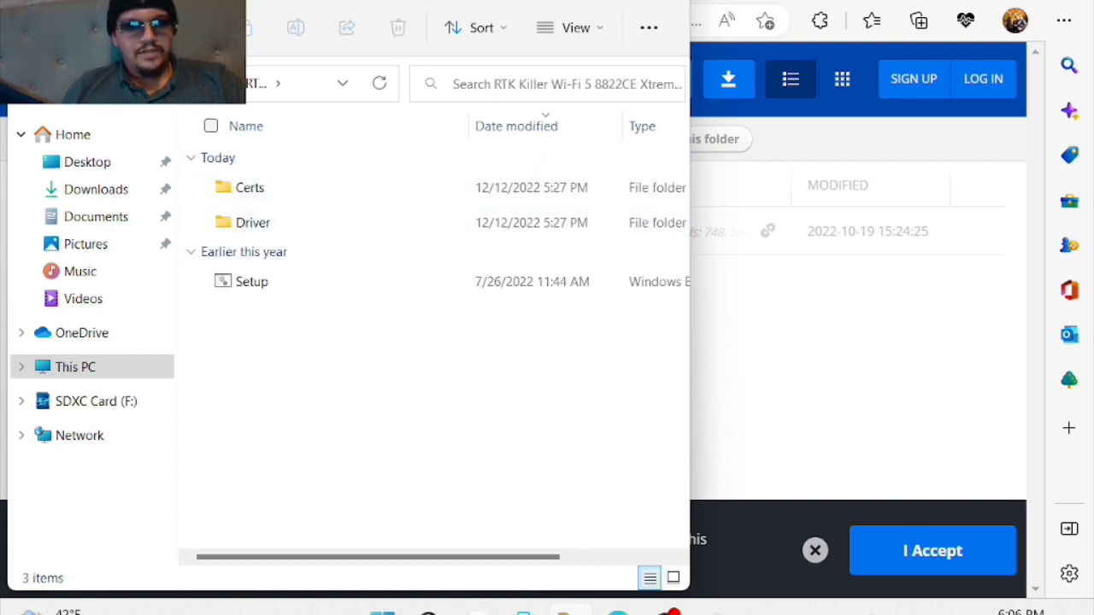
Step: Switch back to Edge, close the MediaFire page and find the Installation section in the TechPowerUp thread's first post
{"action": "key", "text": "alt+Tab"}
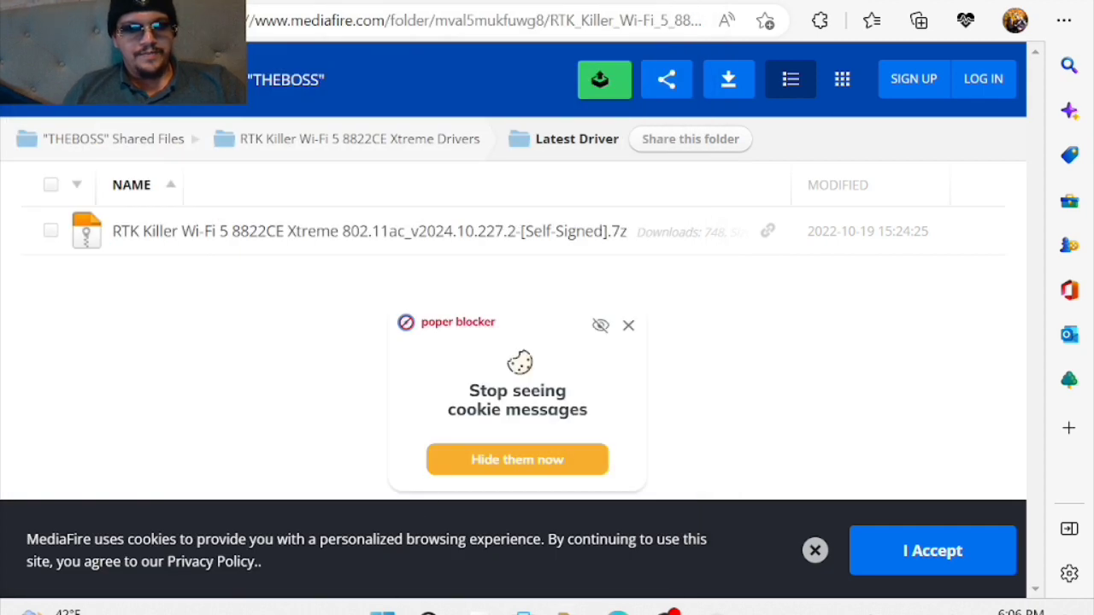
{"action": "key", "text": "ctrl+w"}
{"action": "scroll", "coordinate": [473, 271], "scroll_direction": "down", "scroll_amount": 10}
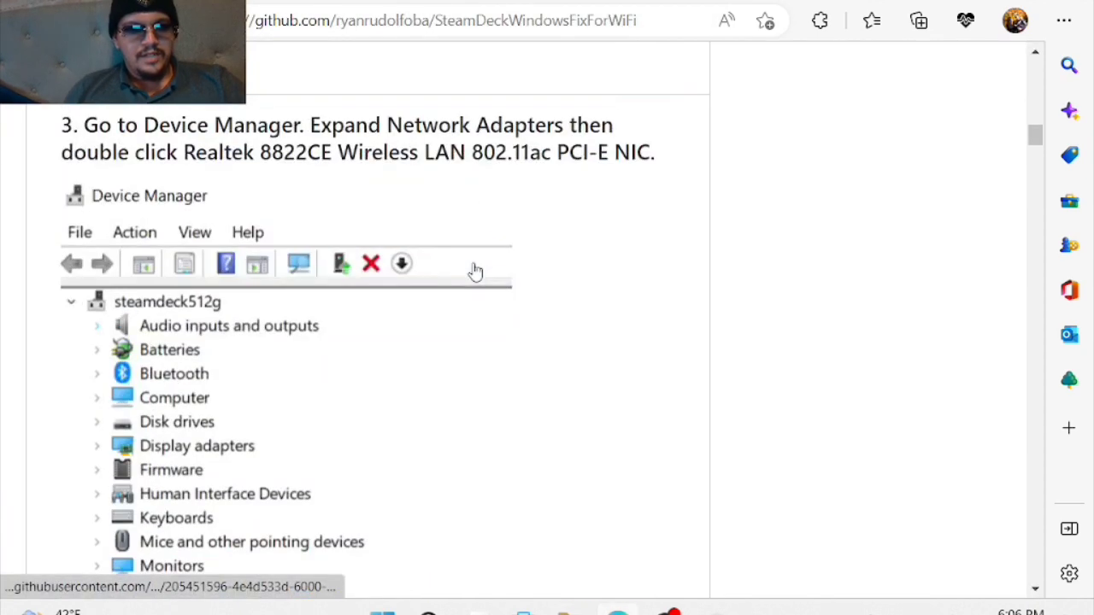
{"action": "key", "text": "ctrl+w"}
{"action": "scroll", "coordinate": [501, 244], "scroll_direction": "down", "scroll_amount": 1}
{"action": "scroll", "coordinate": [501, 247], "scroll_direction": "up", "scroll_amount": 5}
{"action": "scroll", "coordinate": [501, 246], "scroll_direction": "up", "scroll_amount": 15}
{"action": "scroll", "coordinate": [500, 247], "scroll_direction": "down", "scroll_amount": 12}
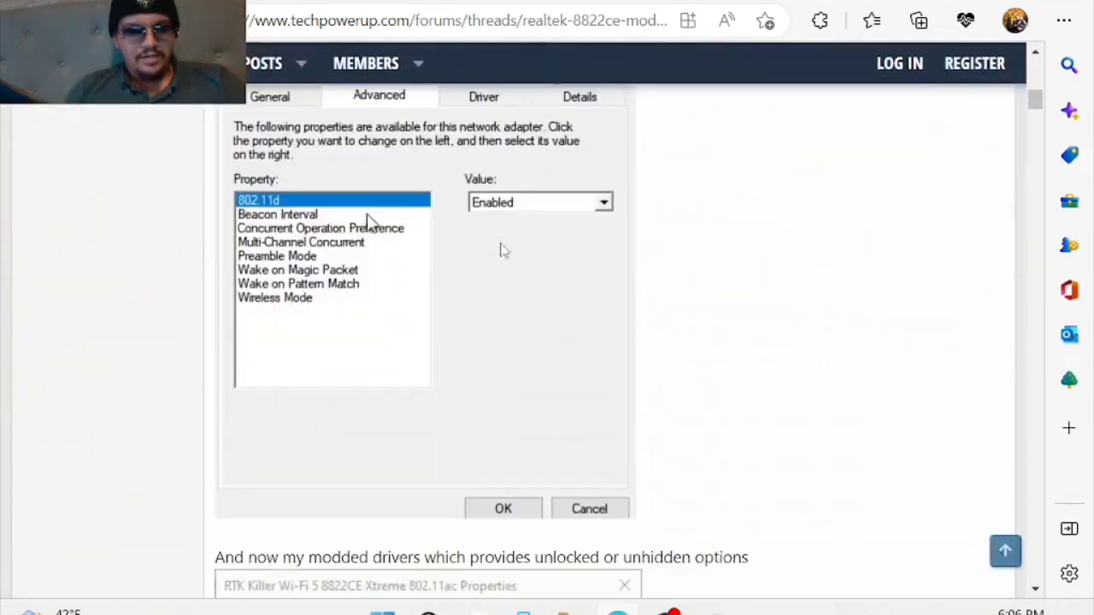
{"action": "scroll", "coordinate": [503, 248], "scroll_direction": "down", "scroll_amount": 7}
{"action": "scroll", "coordinate": [502, 248], "scroll_direction": "up", "scroll_amount": 3}
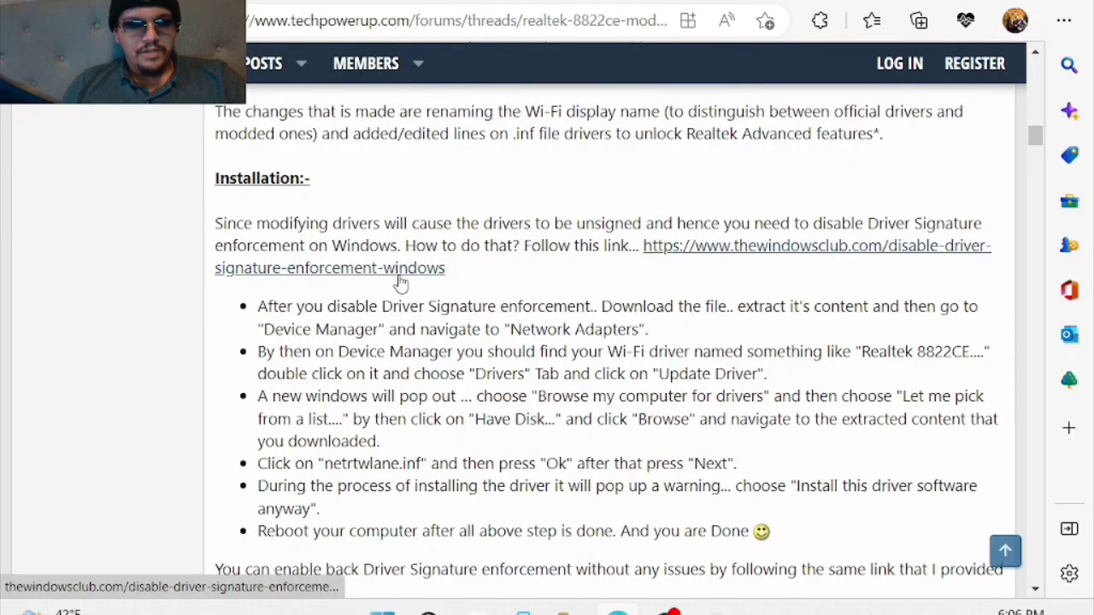
Step: Open the linked TheWindowsClub guide on disabling driver signature enforcement in a new browser tab and switch to it
{"action": "right_click", "coordinate": [681, 253]}
{"action": "left_click", "coordinate": [756, 169]}
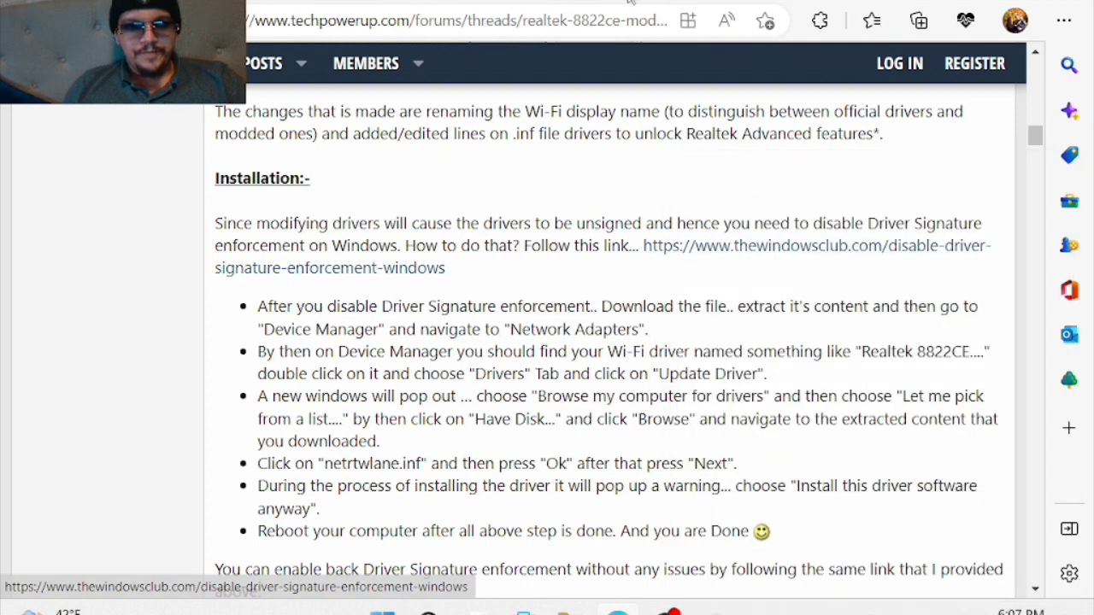
{"action": "left_click", "coordinate": [630, 2]}
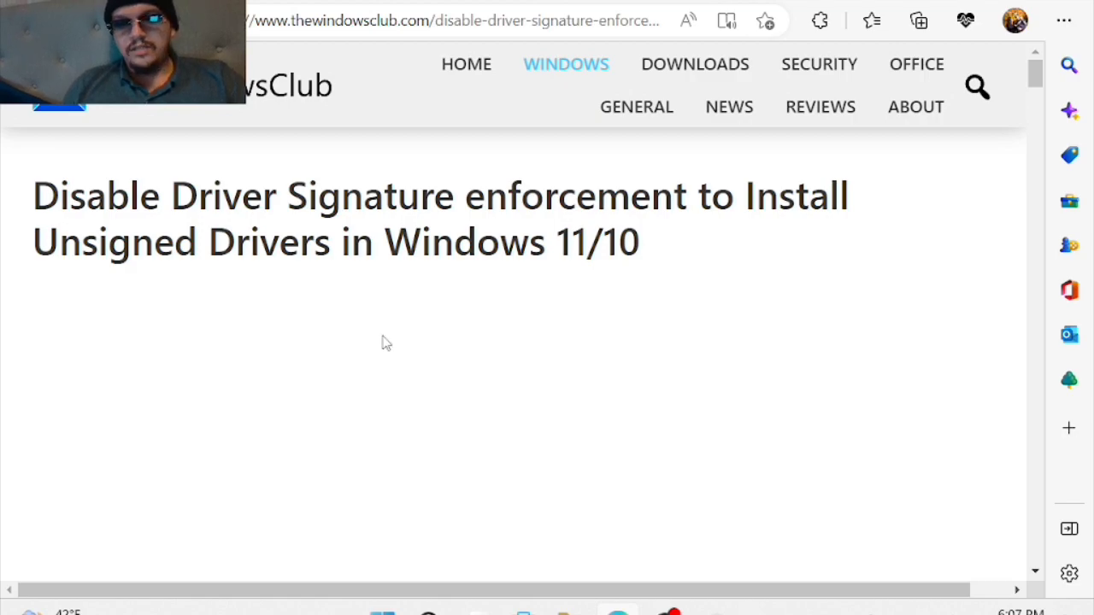
Step: Find the Disable Device Driver Signing section in the guide and copy its command "bcdedit.exe /set nointegritychecks on"
{"action": "scroll", "coordinate": [410, 306], "scroll_direction": "down", "scroll_amount": 7}
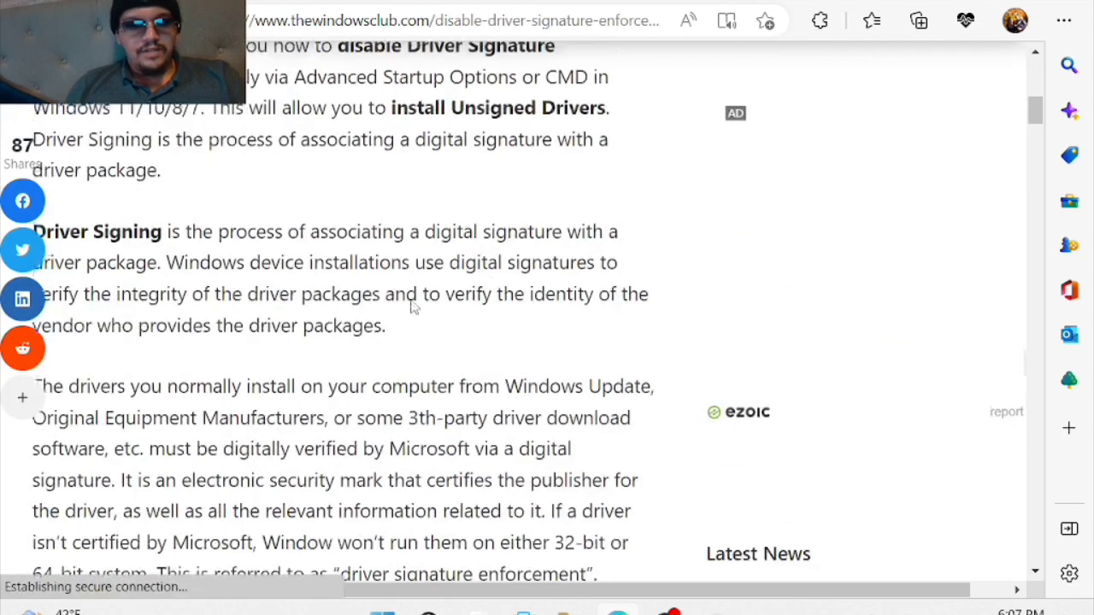
{"action": "scroll", "coordinate": [413, 306], "scroll_direction": "down", "scroll_amount": 17}
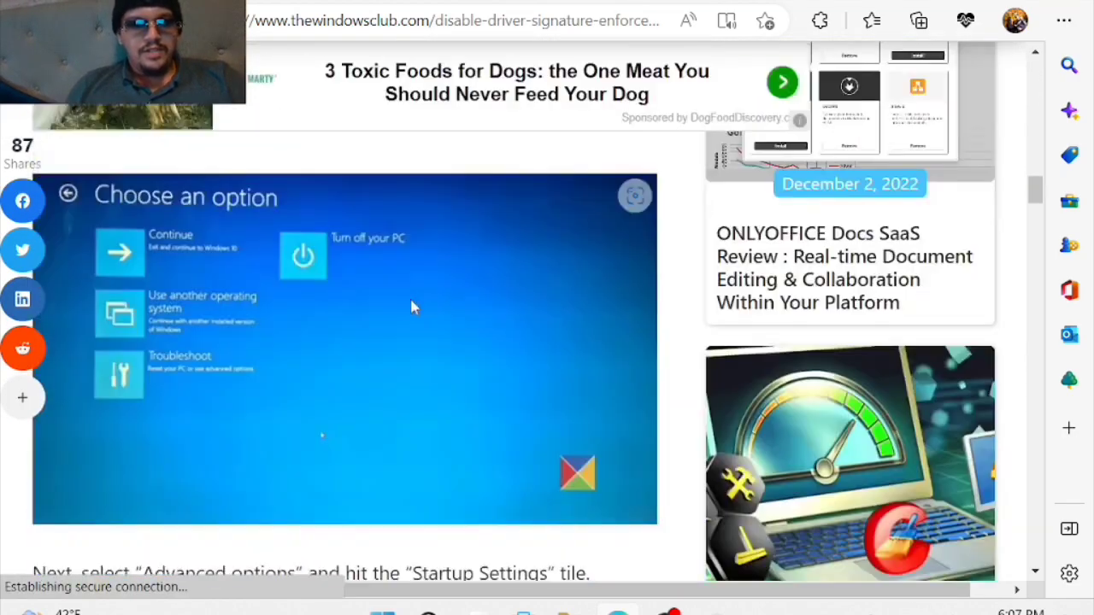
{"action": "scroll", "coordinate": [411, 307], "scroll_direction": "down", "scroll_amount": 15}
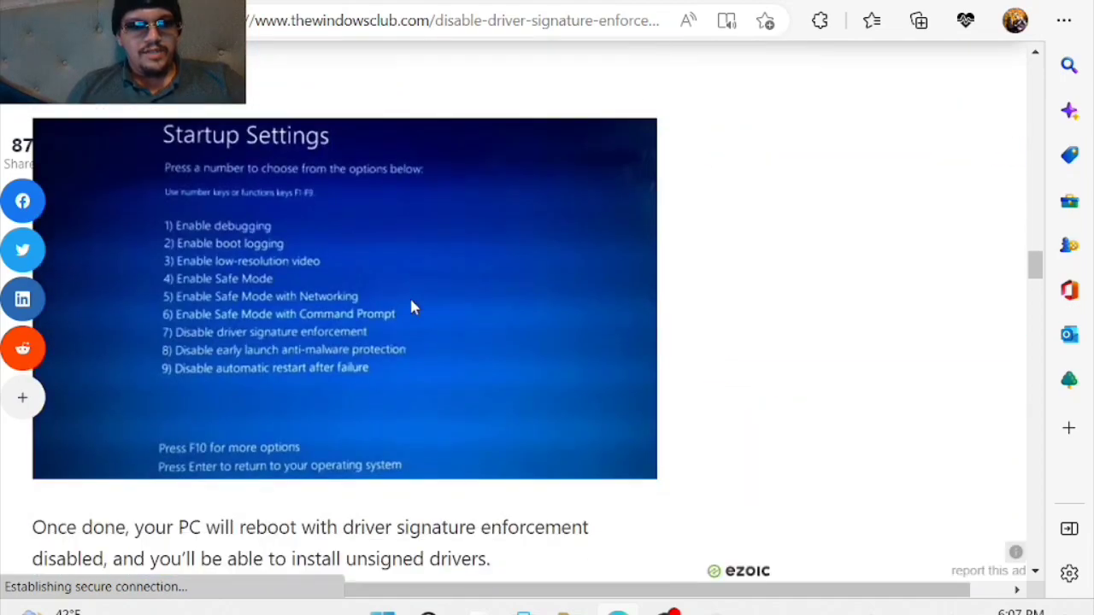
{"action": "scroll", "coordinate": [411, 306], "scroll_direction": "up", "scroll_amount": 9}
{"action": "scroll", "coordinate": [291, 308], "scroll_direction": "down", "scroll_amount": 6}
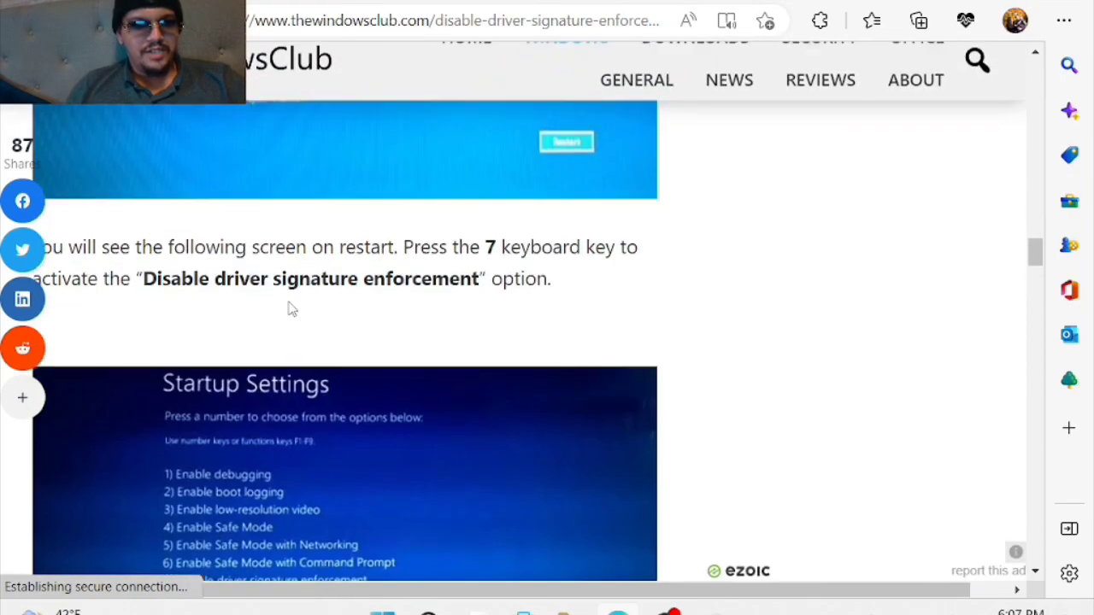
{"action": "scroll", "coordinate": [290, 308], "scroll_direction": "down", "scroll_amount": 8}
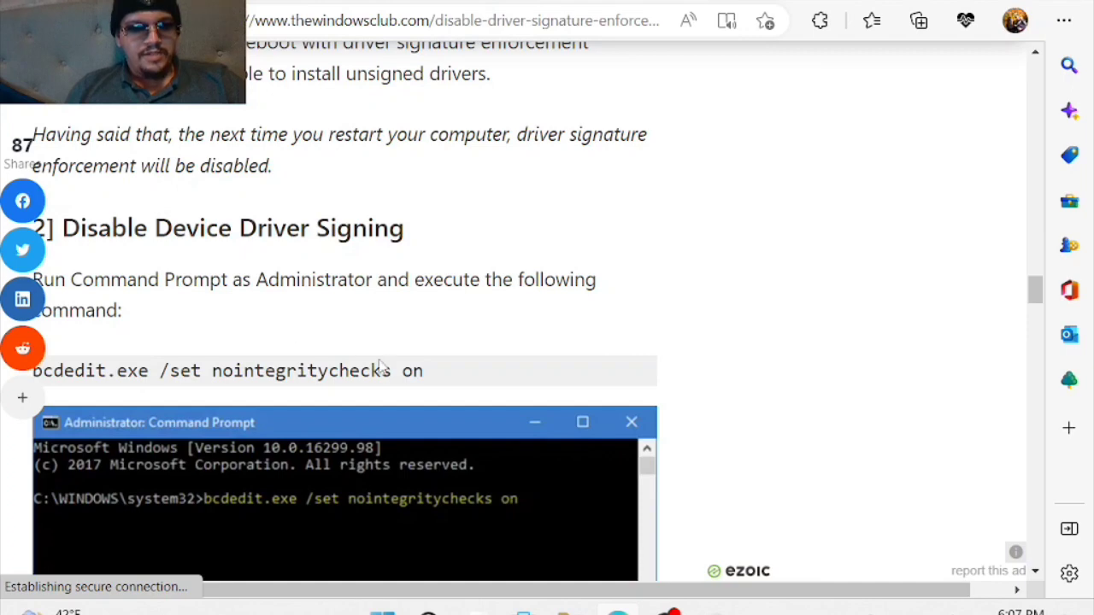
{"action": "triple_click", "coordinate": [387, 368]}
{"action": "right_click", "coordinate": [326, 380]}
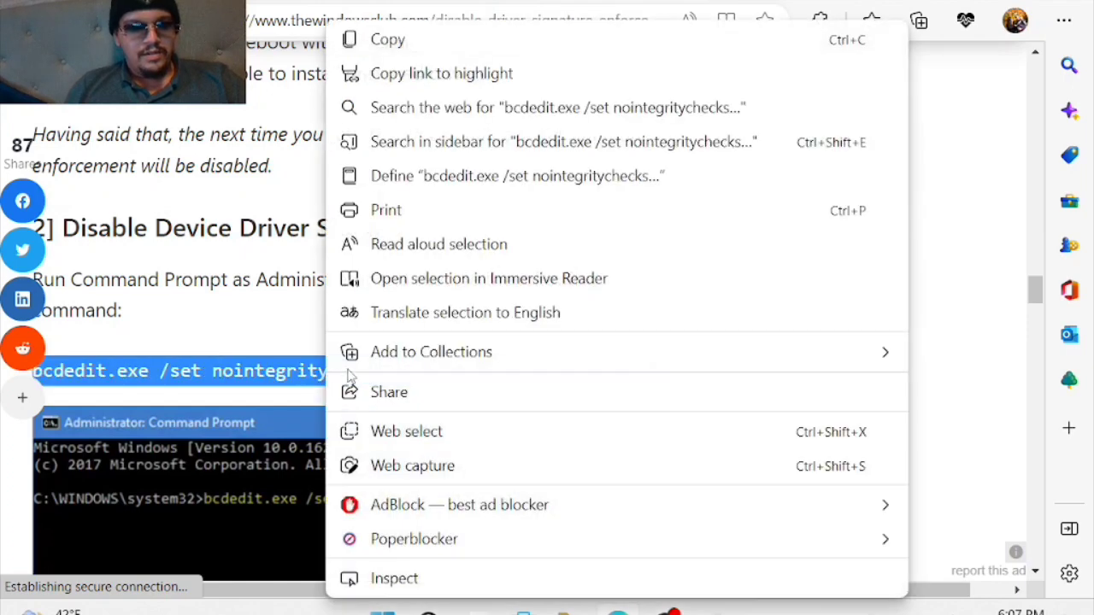
{"action": "left_click", "coordinate": [420, 42]}
Step: Find the Enable Test Signing Mode section of the guide and copy its command "bcdedit /set testsigning on"
{"action": "scroll", "coordinate": [482, 317], "scroll_direction": "down", "scroll_amount": 3}
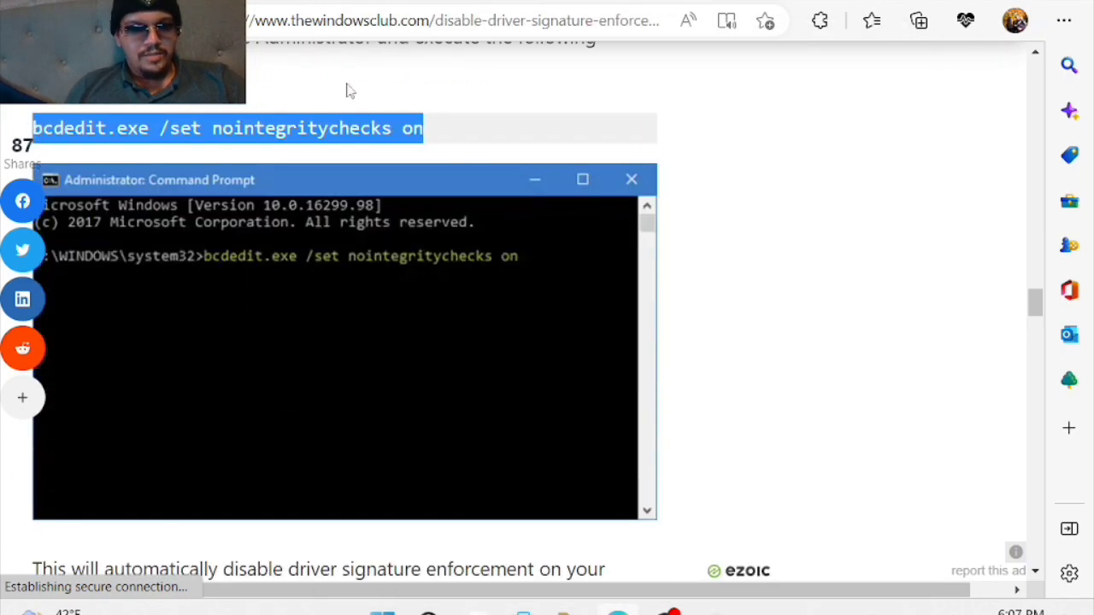
{"action": "scroll", "coordinate": [353, 89], "scroll_direction": "down", "scroll_amount": 8}
{"action": "scroll", "coordinate": [342, 224], "scroll_direction": "up", "scroll_amount": 3}
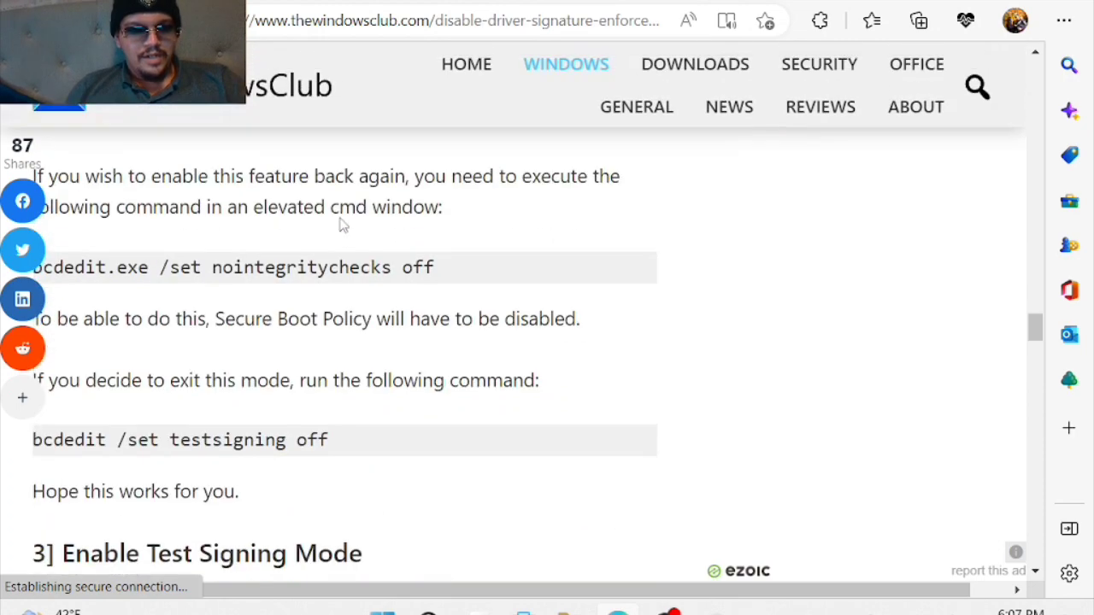
{"action": "scroll", "coordinate": [371, 234], "scroll_direction": "down", "scroll_amount": 5}
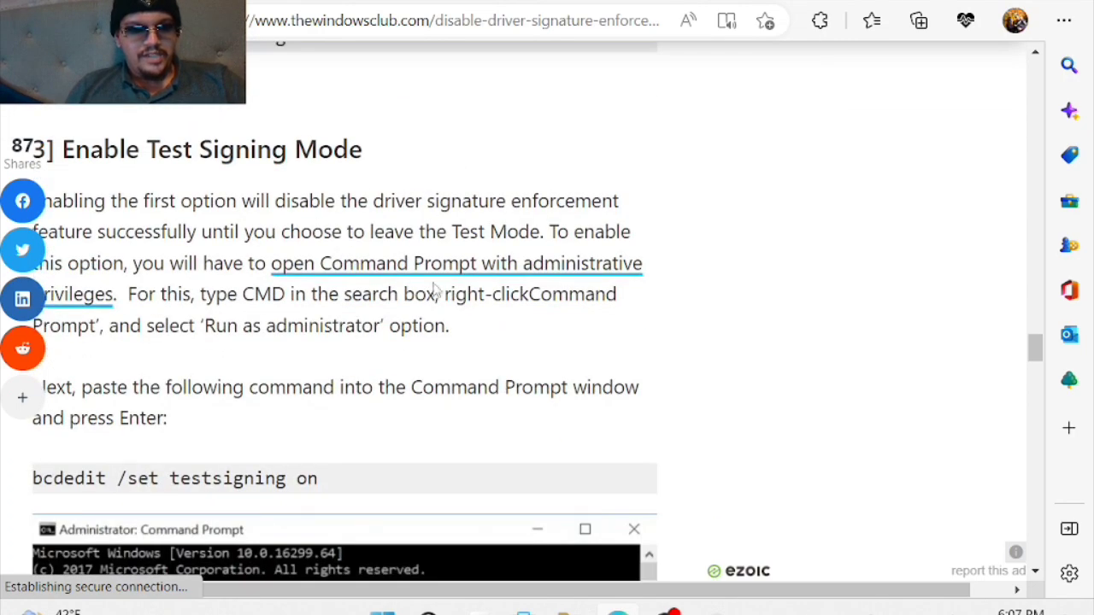
{"action": "scroll", "coordinate": [420, 322], "scroll_direction": "down", "scroll_amount": 3}
{"action": "triple_click", "coordinate": [320, 236]}
{"action": "right_click", "coordinate": [321, 236]}
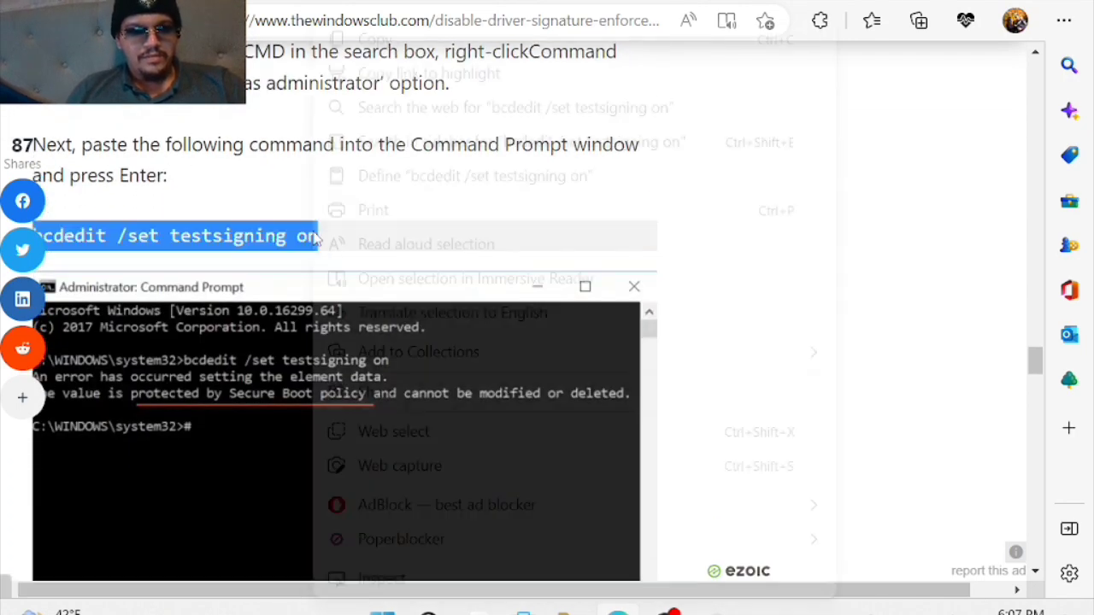
{"action": "left_click", "coordinate": [403, 49]}
{"action": "left_click_drag", "start_coordinate": [217, 144], "coordinate": [217, 169]}
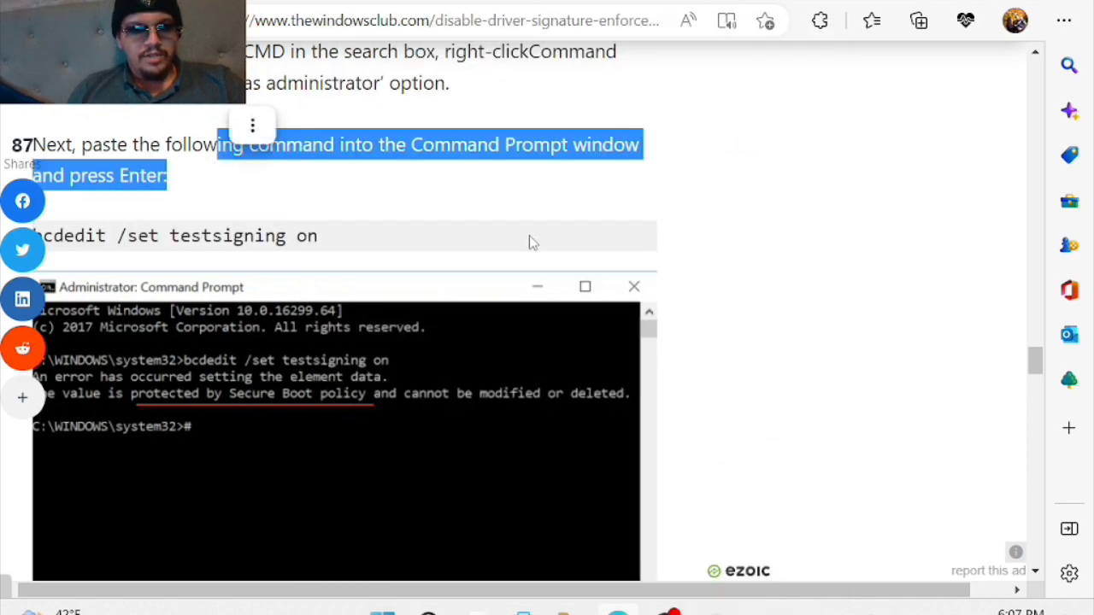
Step: Show the Windows desktop and check its watermark for Test Mode
{"action": "key", "text": "alt+Tab"}
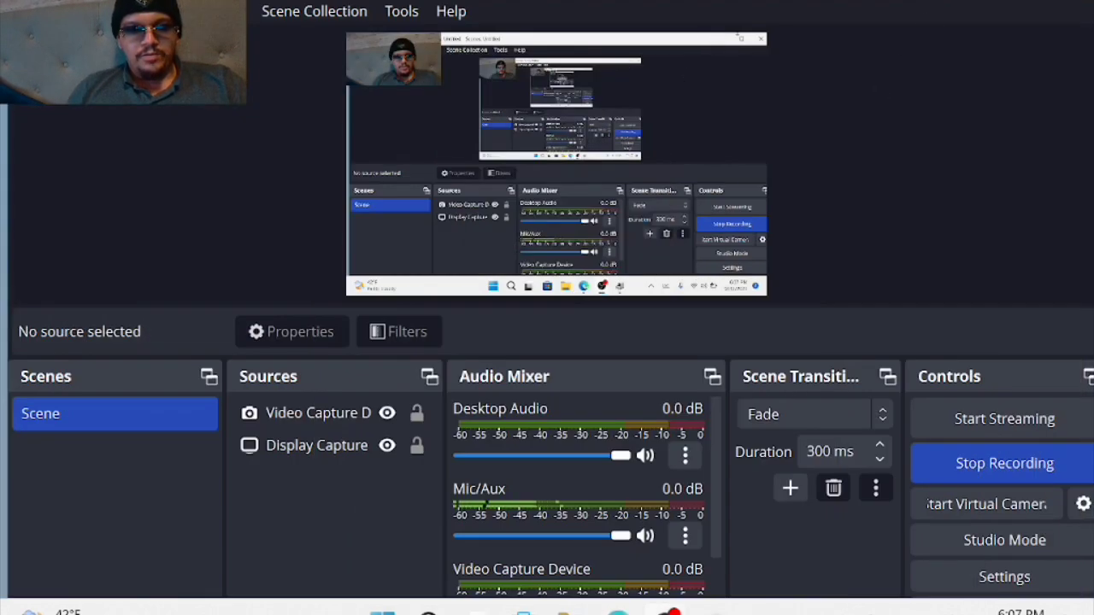
{"action": "key", "text": "super+d"}
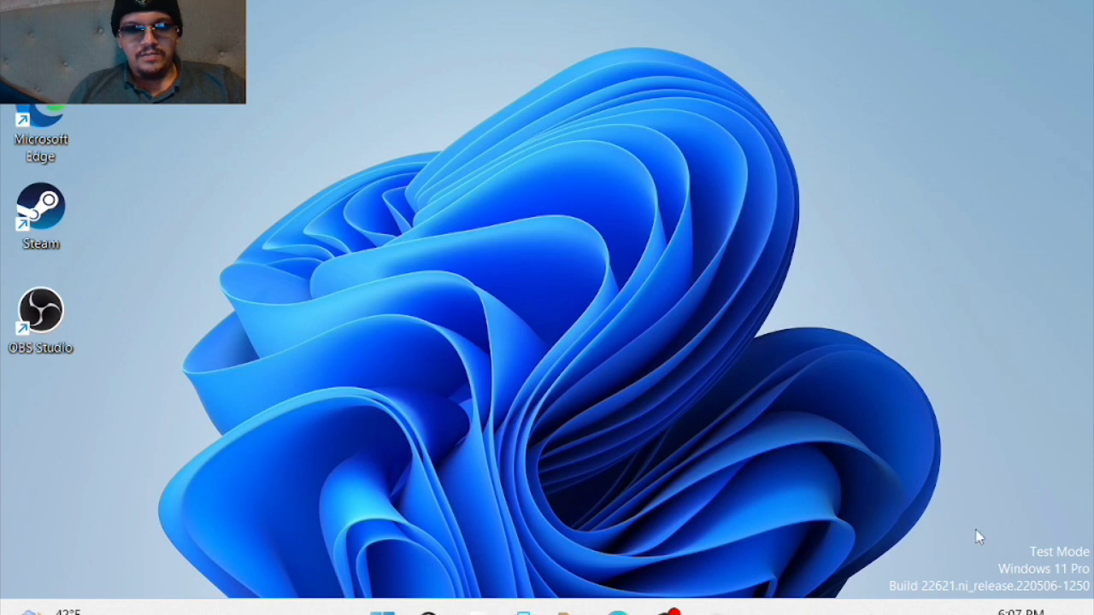
{"action": "left_click_drag", "start_coordinate": [979, 536], "coordinate": [1093, 588]}
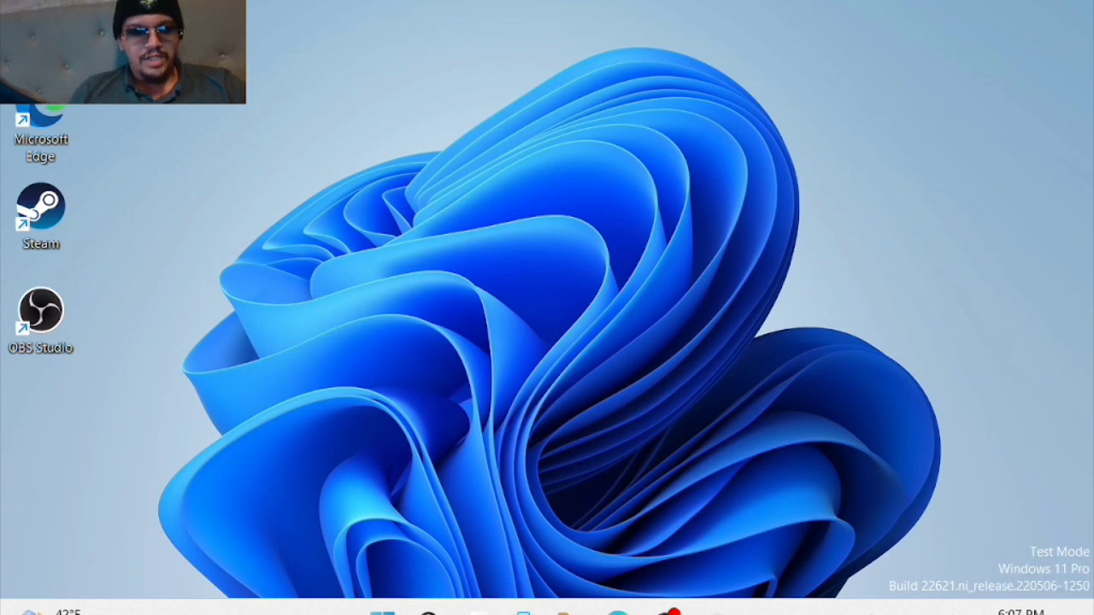
Step: Open Device Manager and expand the Network adapters category
{"action": "right_click", "coordinate": [714, 612]}
{"action": "left_click", "coordinate": [730, 576]}
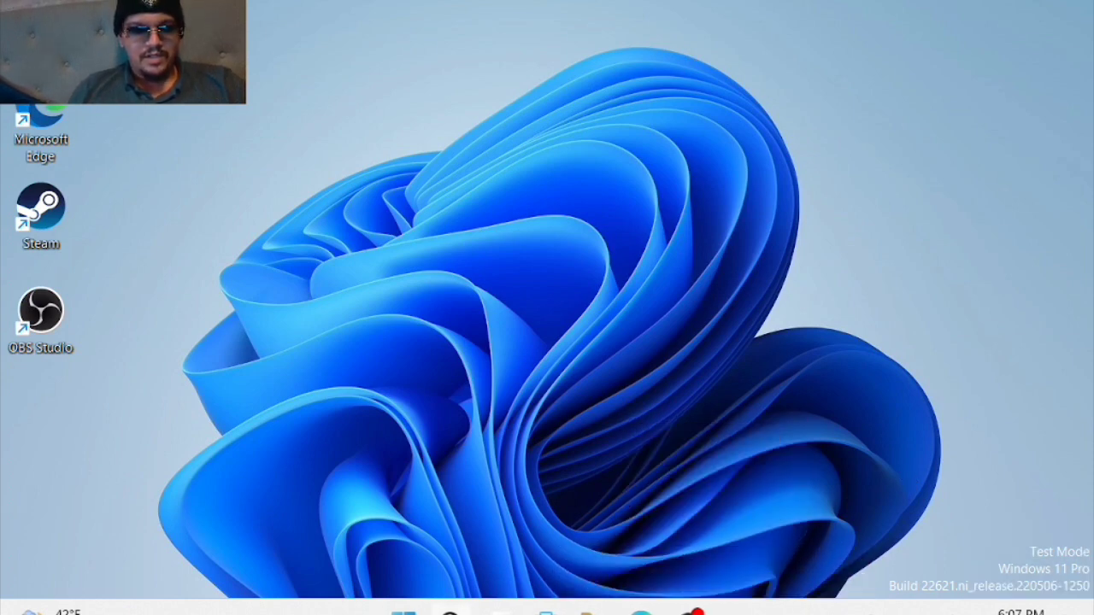
{"action": "key", "text": "super+x"}
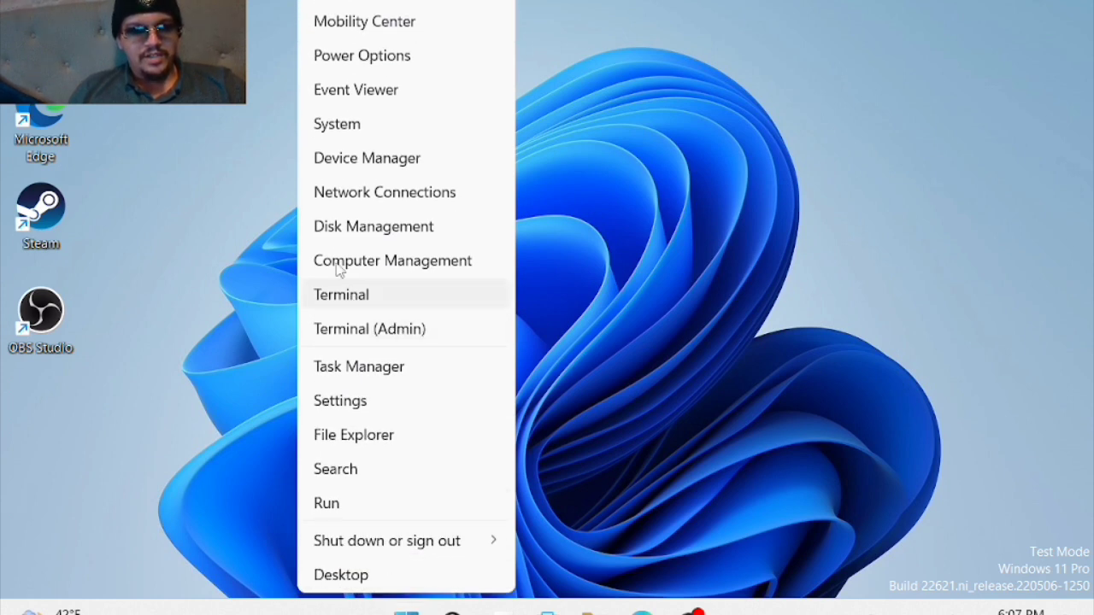
{"action": "left_click", "coordinate": [357, 165]}
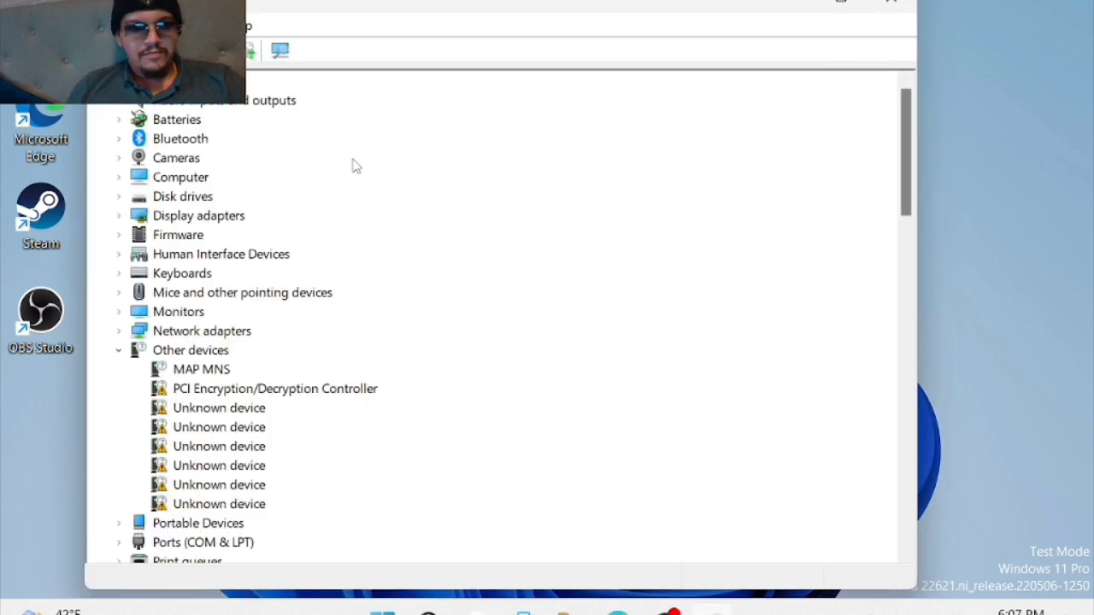
{"action": "left_click", "coordinate": [119, 331]}
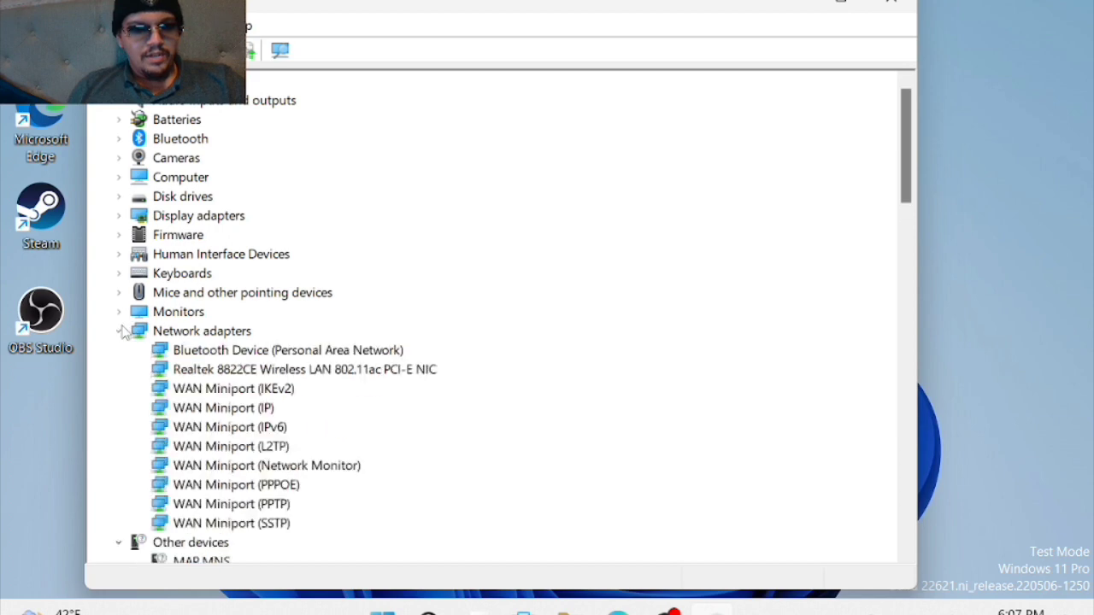
Step: Start a manual driver update for the Realtek 8822CE Wireless LAN adapter, choosing from available drivers, and browse for a driver from disk
{"action": "right_click", "coordinate": [253, 373]}
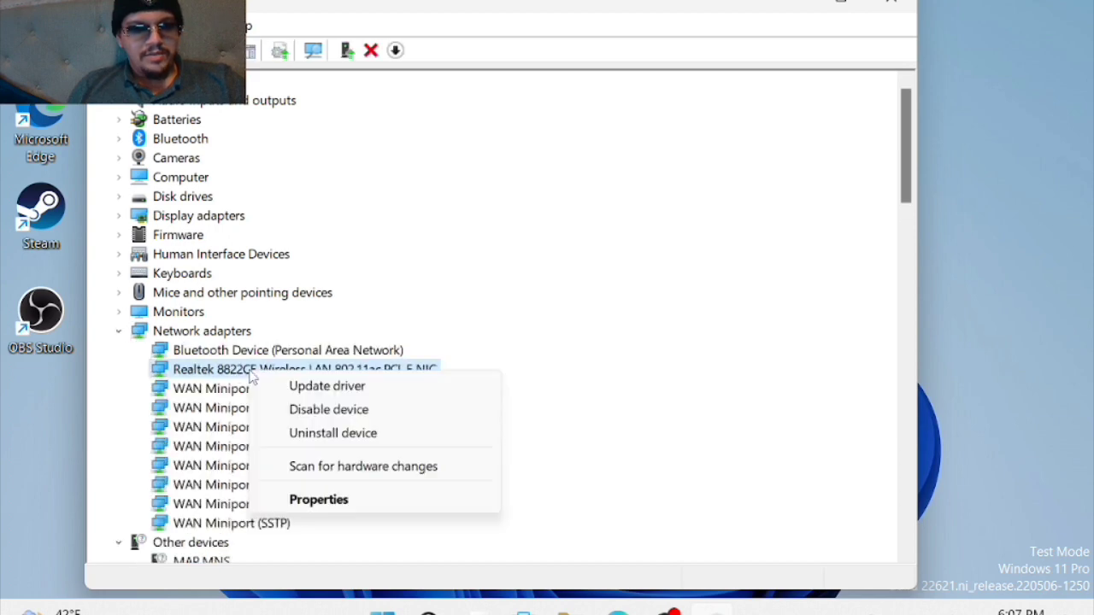
{"action": "left_click", "coordinate": [319, 386]}
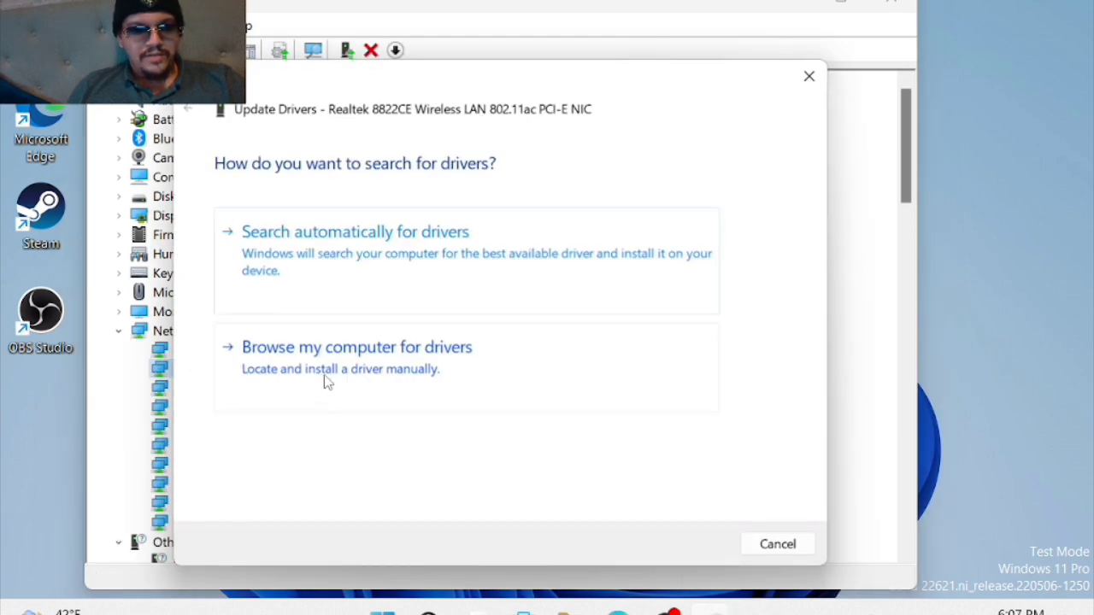
{"action": "left_click", "coordinate": [324, 375]}
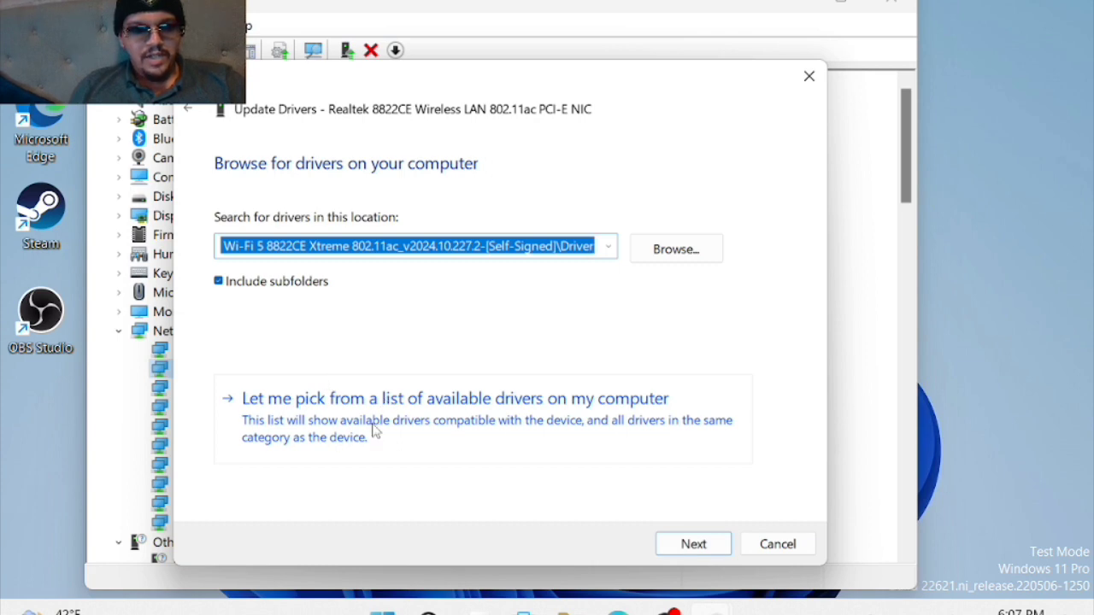
{"action": "left_click", "coordinate": [496, 413]}
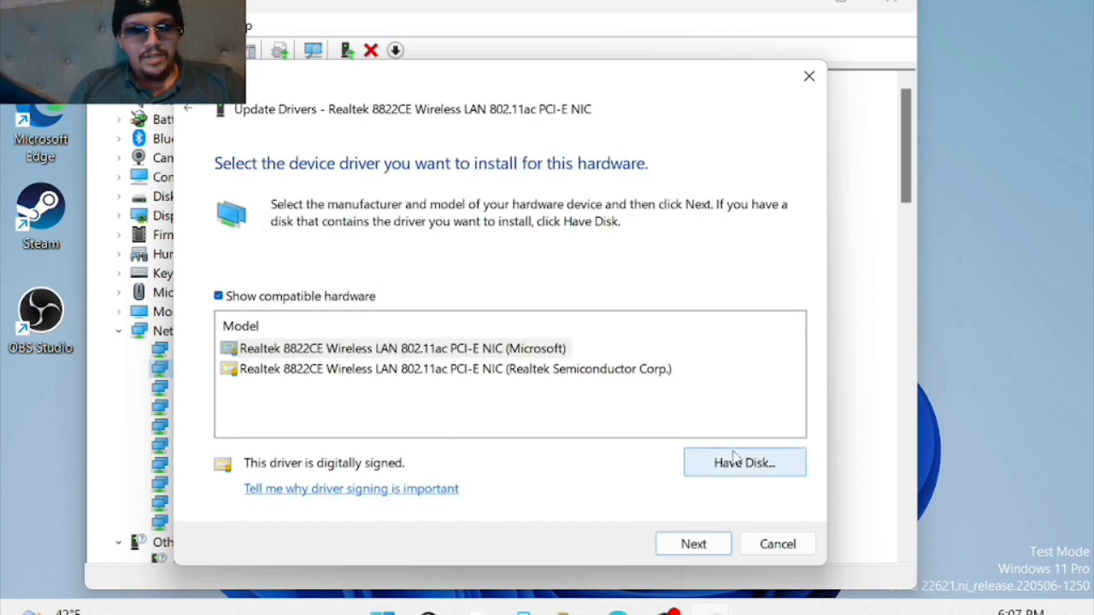
{"action": "left_click", "coordinate": [740, 466]}
{"action": "left_click", "coordinate": [690, 421]}
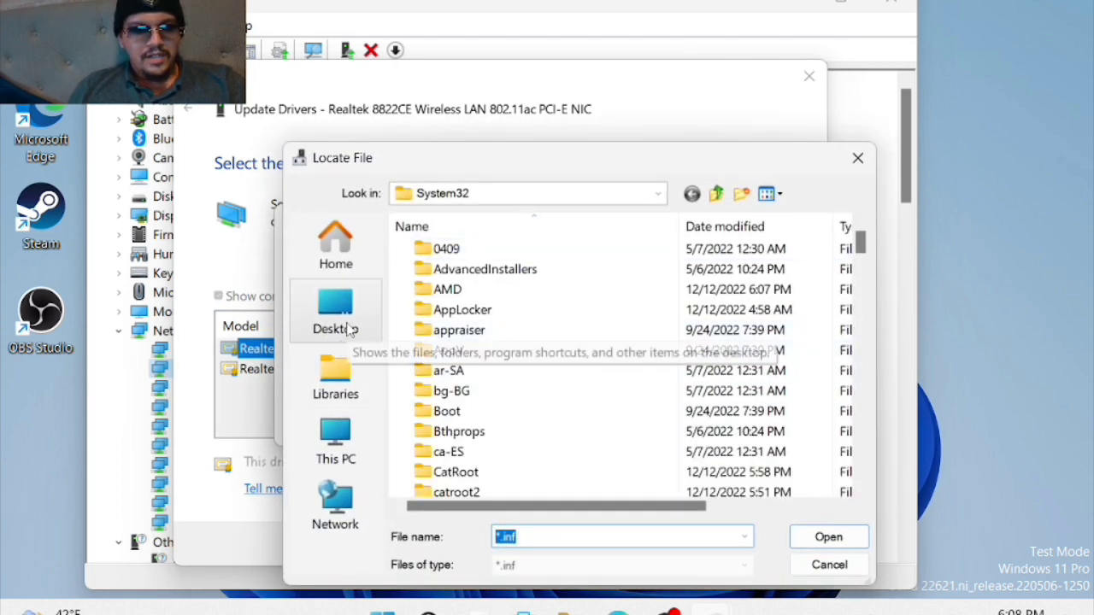
Step: Browse through the user's profile folder and Downloads to the Driver folder inside the extracted RTK Killer Wi-Fi 5 8822CE Xtreme package
{"action": "left_click", "coordinate": [337, 376]}
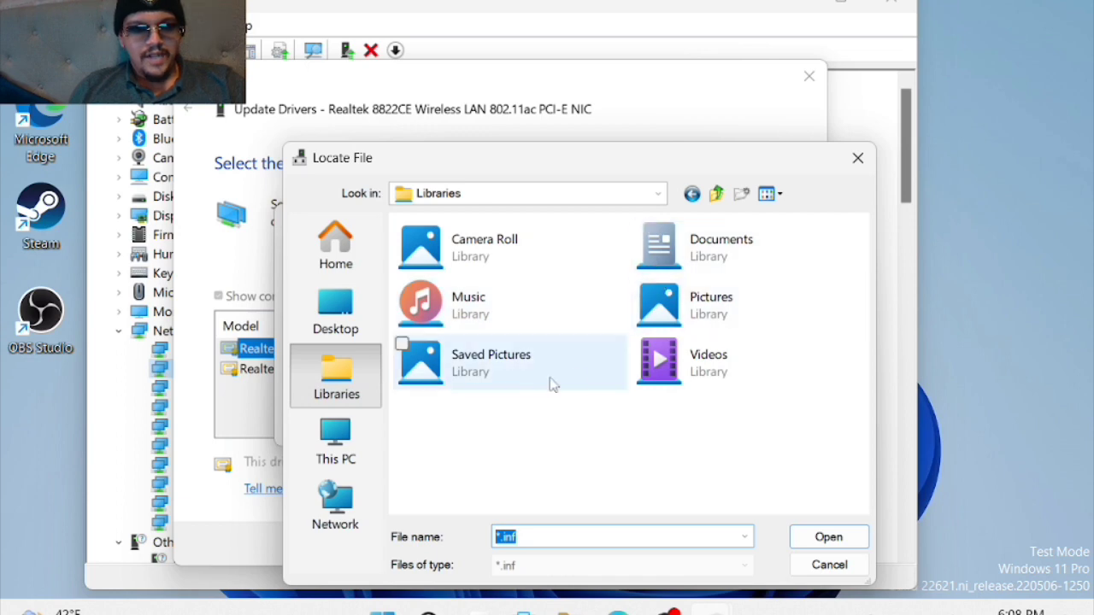
{"action": "left_click", "coordinate": [366, 311]}
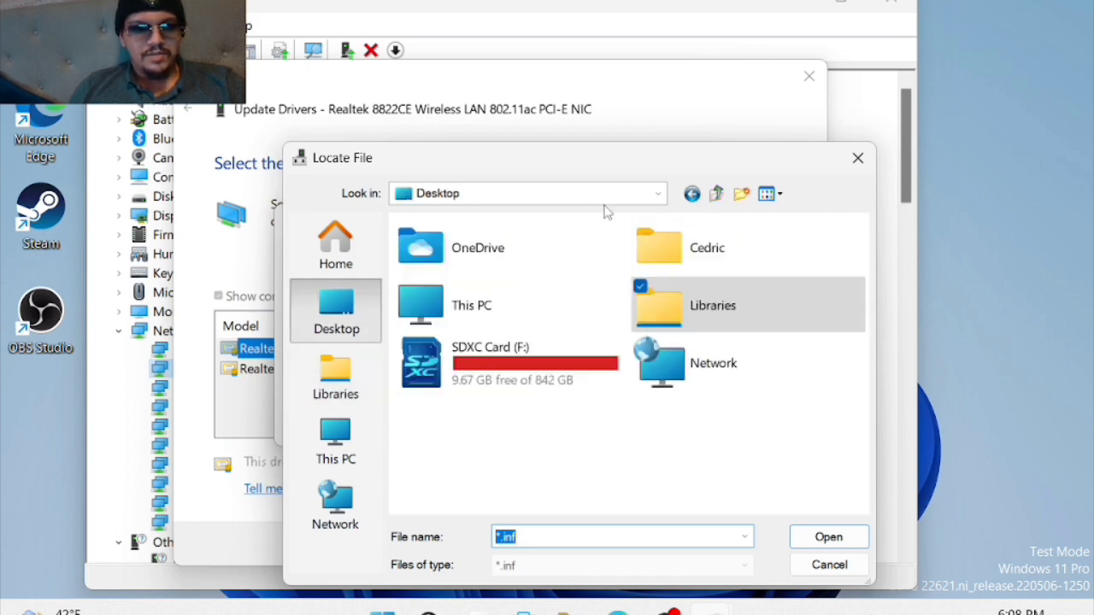
{"action": "double_click", "coordinate": [716, 299]}
{"action": "left_click", "coordinate": [692, 193]}
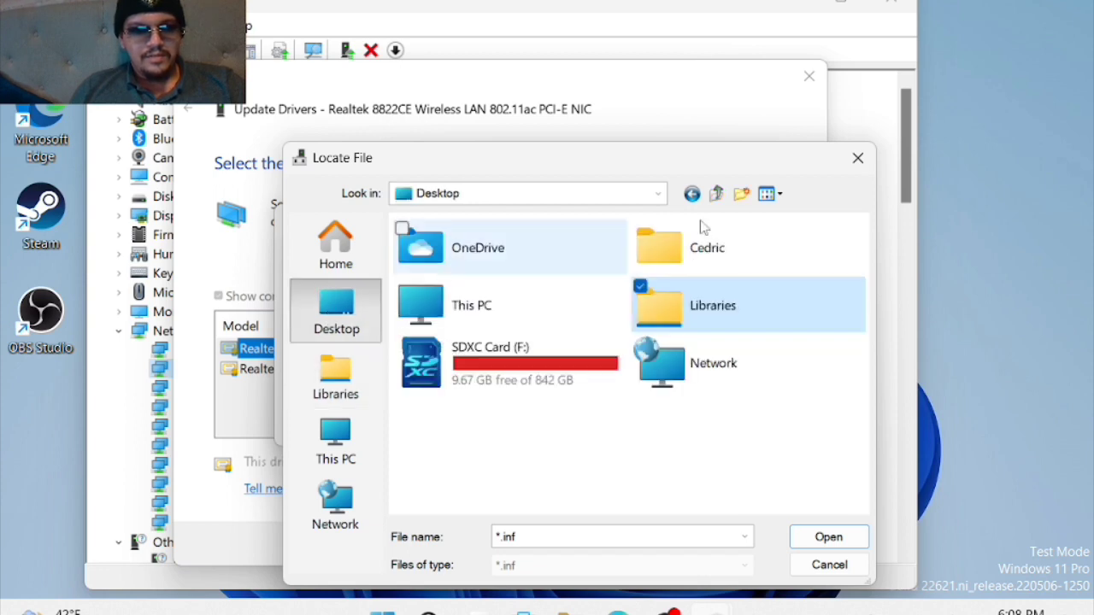
{"action": "double_click", "coordinate": [732, 242]}
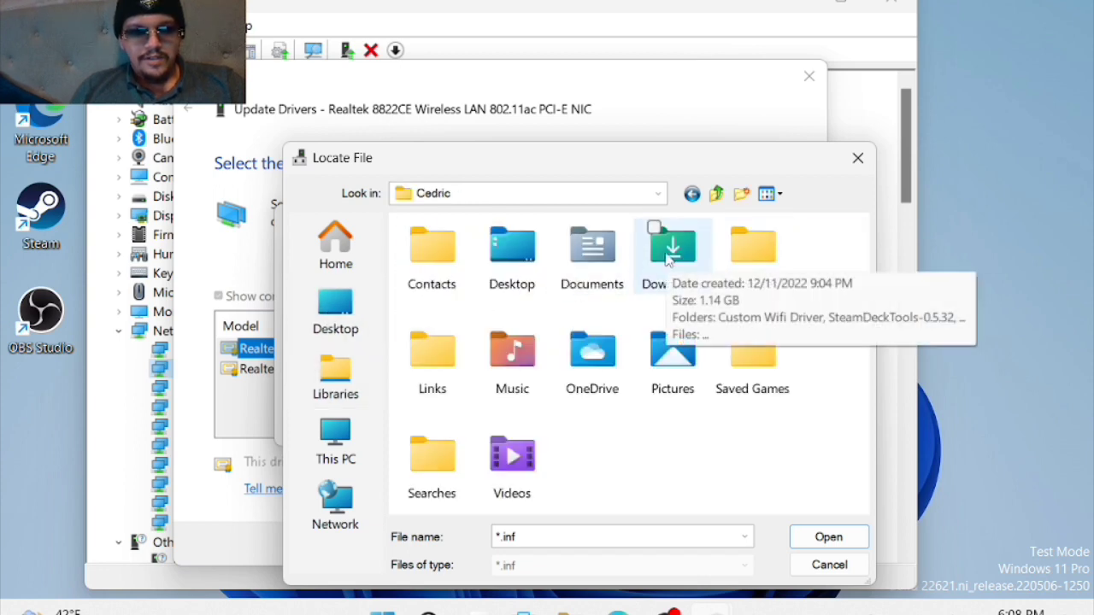
{"action": "double_click", "coordinate": [669, 252]}
{"action": "left_click", "coordinate": [510, 316]}
{"action": "double_click", "coordinate": [510, 316]}
{"action": "double_click", "coordinate": [525, 273]}
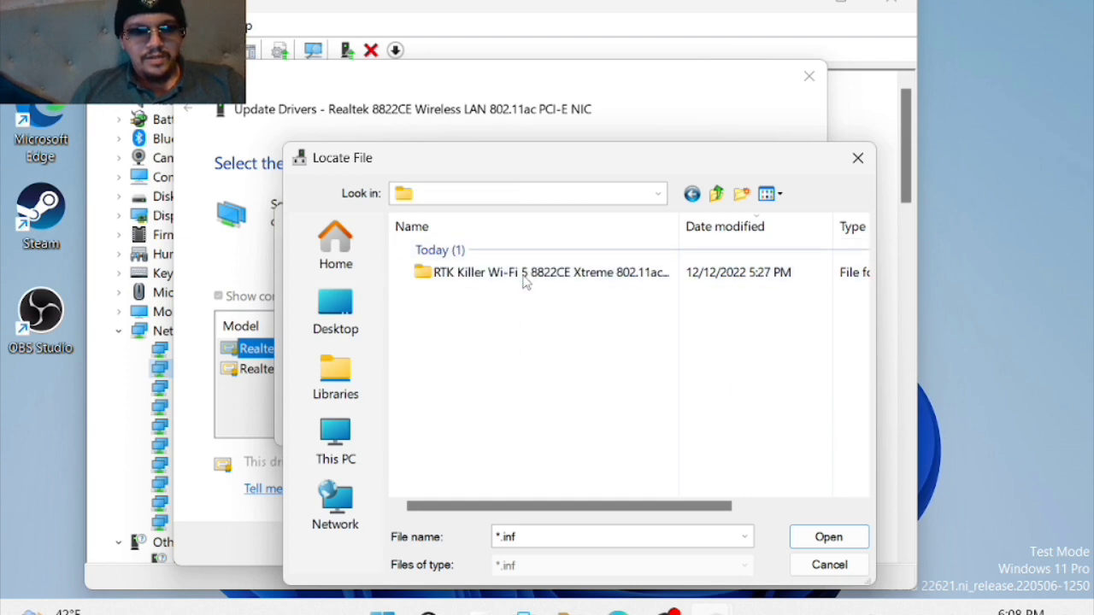
{"action": "double_click", "coordinate": [525, 273]}
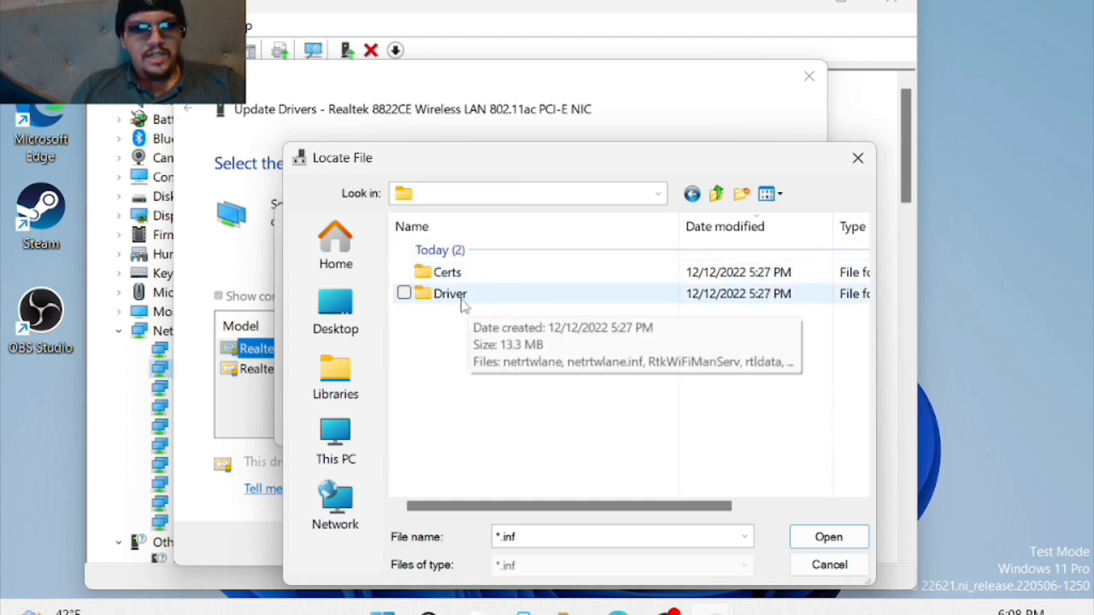
{"action": "double_click", "coordinate": [462, 299]}
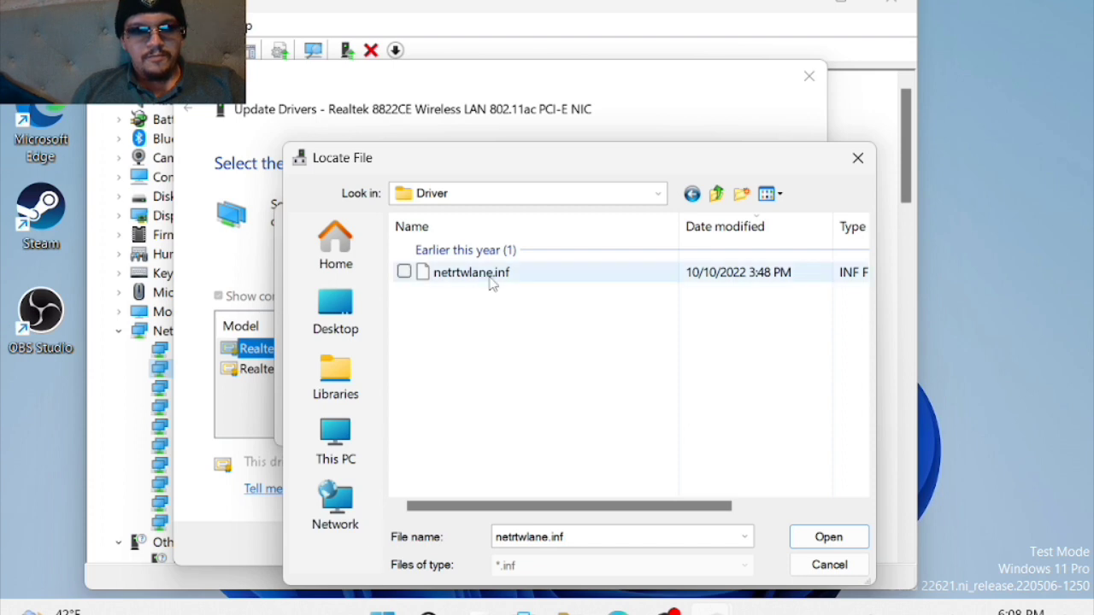
Step: Choose netrtwlane.inf as the driver file and confirm it as the install source
{"action": "left_click", "coordinate": [488, 278]}
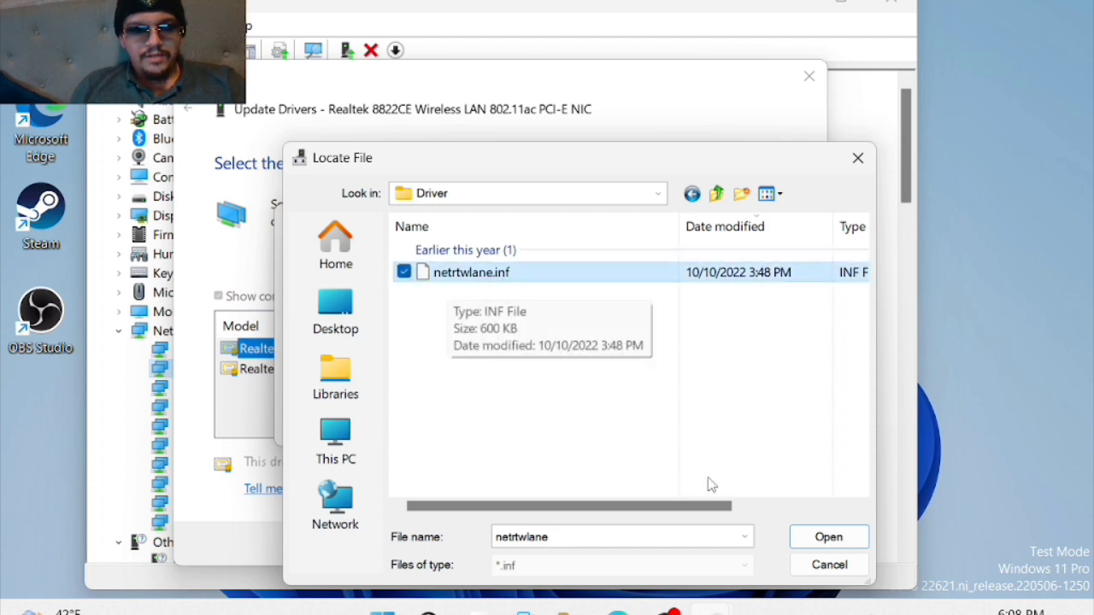
{"action": "left_click", "coordinate": [816, 538]}
{"action": "left_click", "coordinate": [697, 269]}
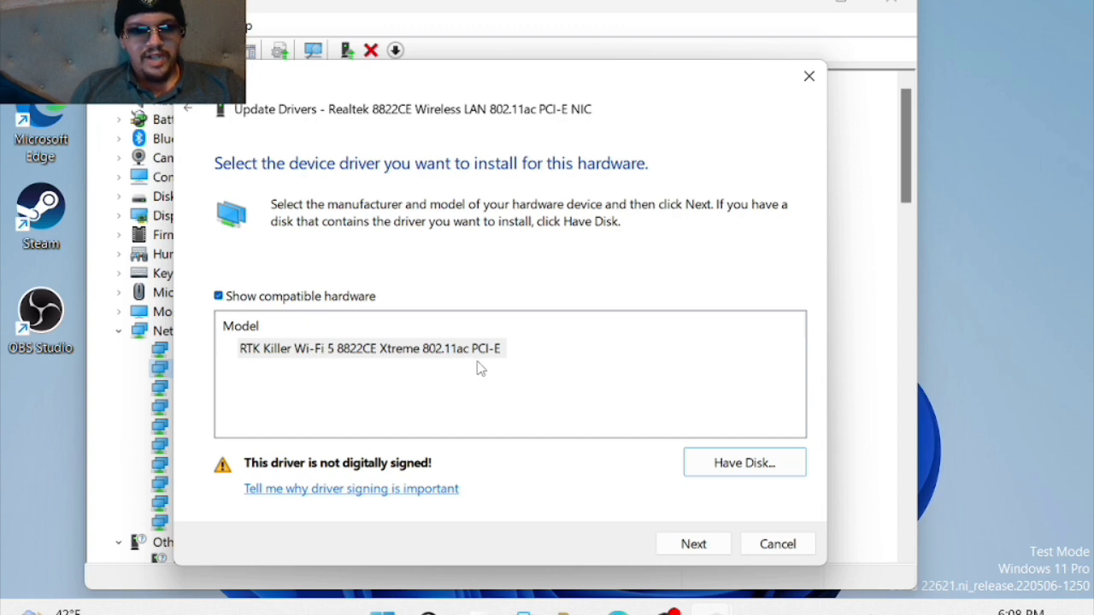
Step: Install the unsigned RTK Killer Wi-Fi 5 8822CE Xtreme 802.11ac PCI-E driver anyway and close the update wizard
{"action": "left_click", "coordinate": [692, 544]}
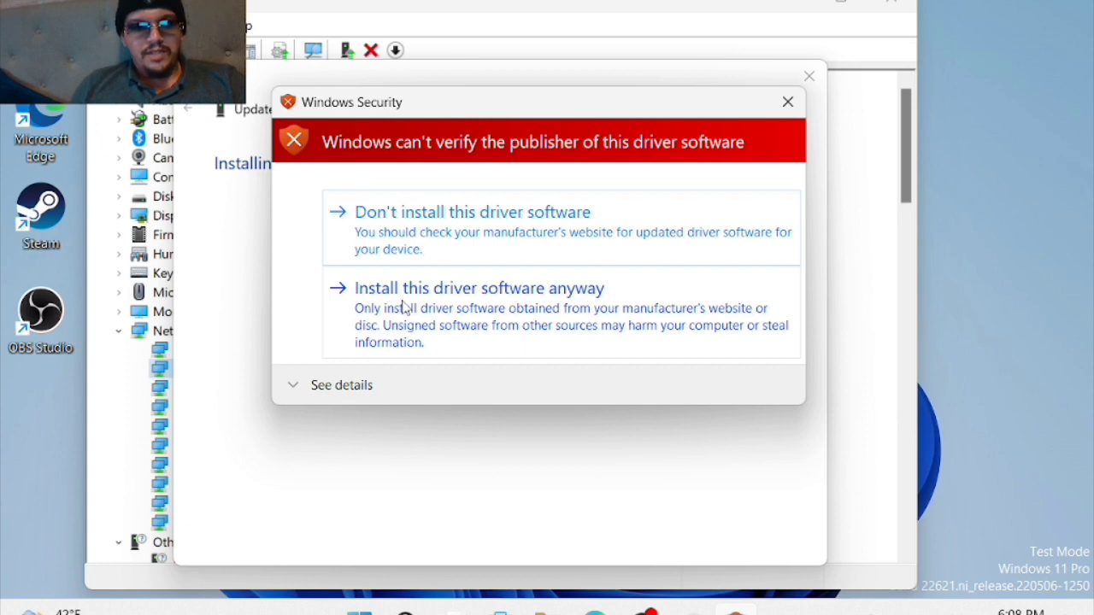
{"action": "left_click", "coordinate": [405, 309]}
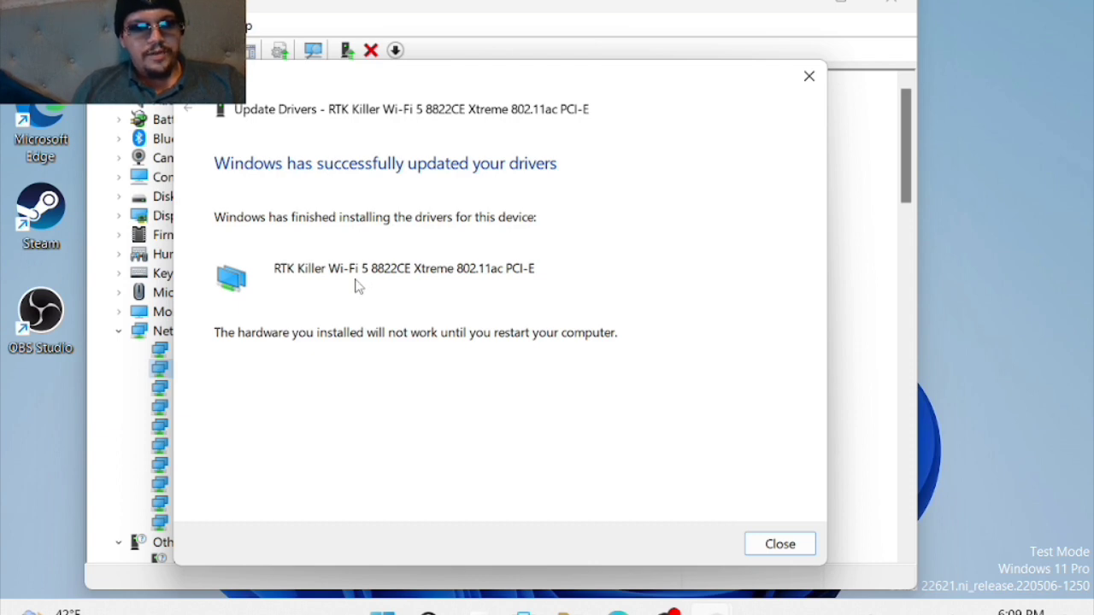
{"action": "left_click", "coordinate": [777, 545]}
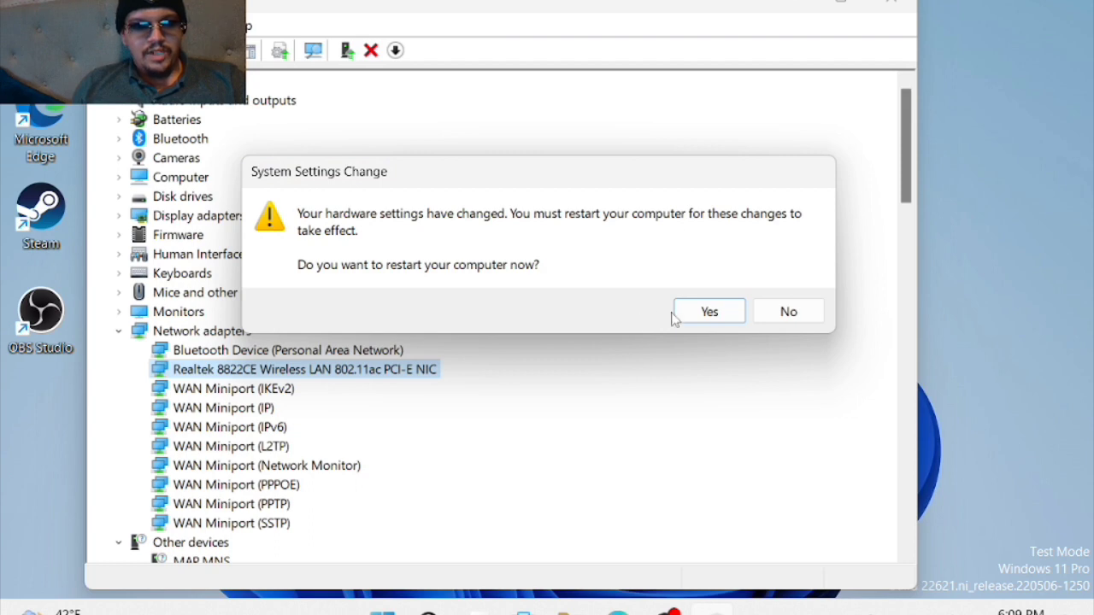
Step: Postpone the computer restart and open the advanced properties of the RTK Killer Wi-Fi 5 8822CE Xtreme adapter, dismissing the restart notification
{"action": "left_click", "coordinate": [787, 311]}
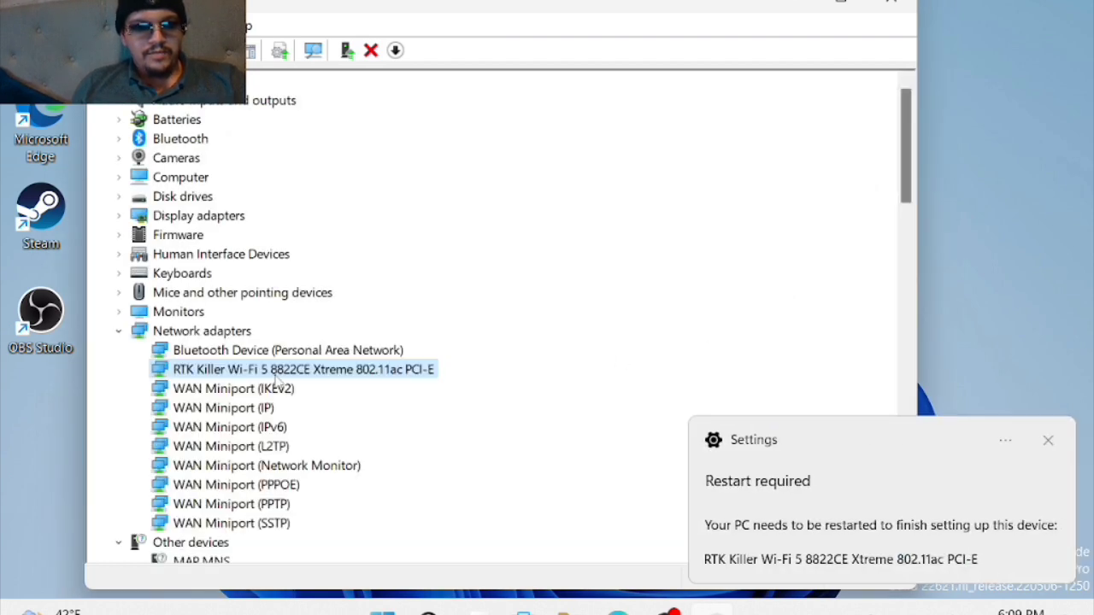
{"action": "right_click", "coordinate": [292, 377]}
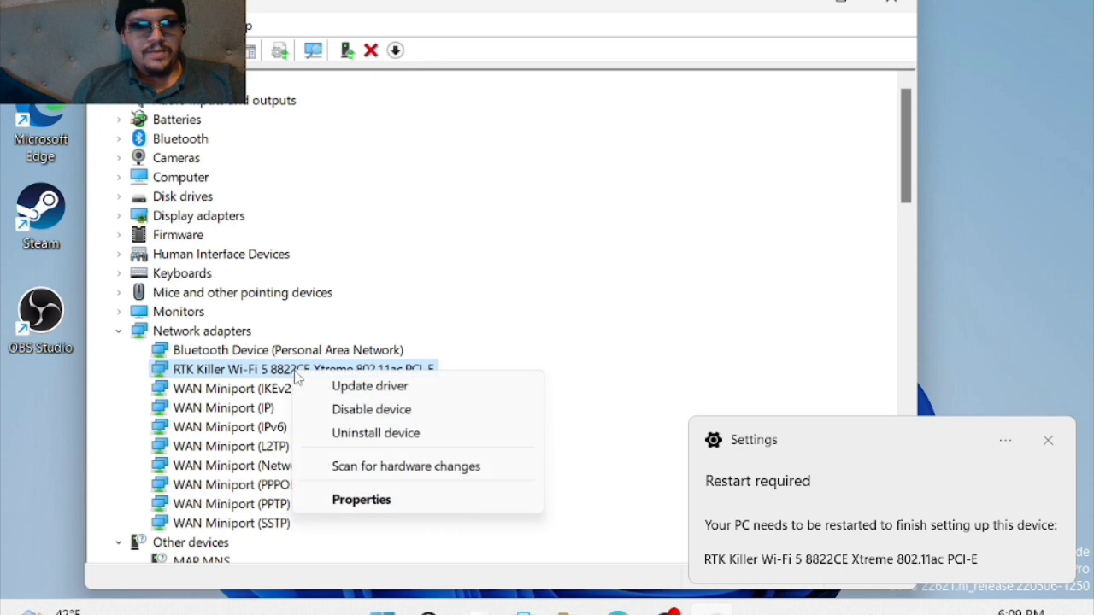
{"action": "left_click", "coordinate": [357, 499]}
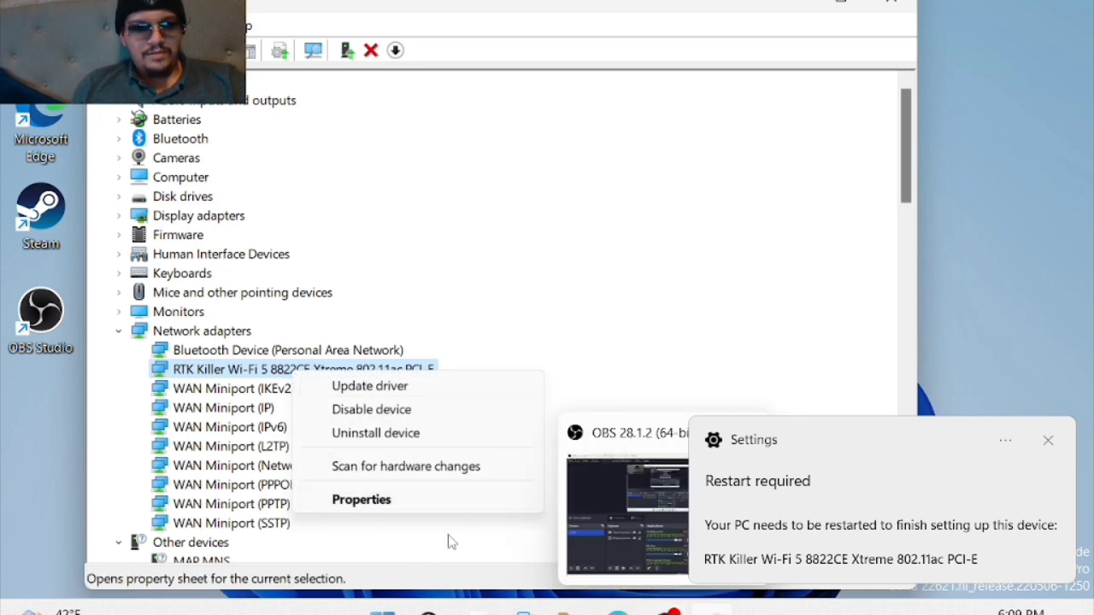
{"action": "left_click", "coordinate": [403, 505]}
{"action": "left_click", "coordinate": [442, 113]}
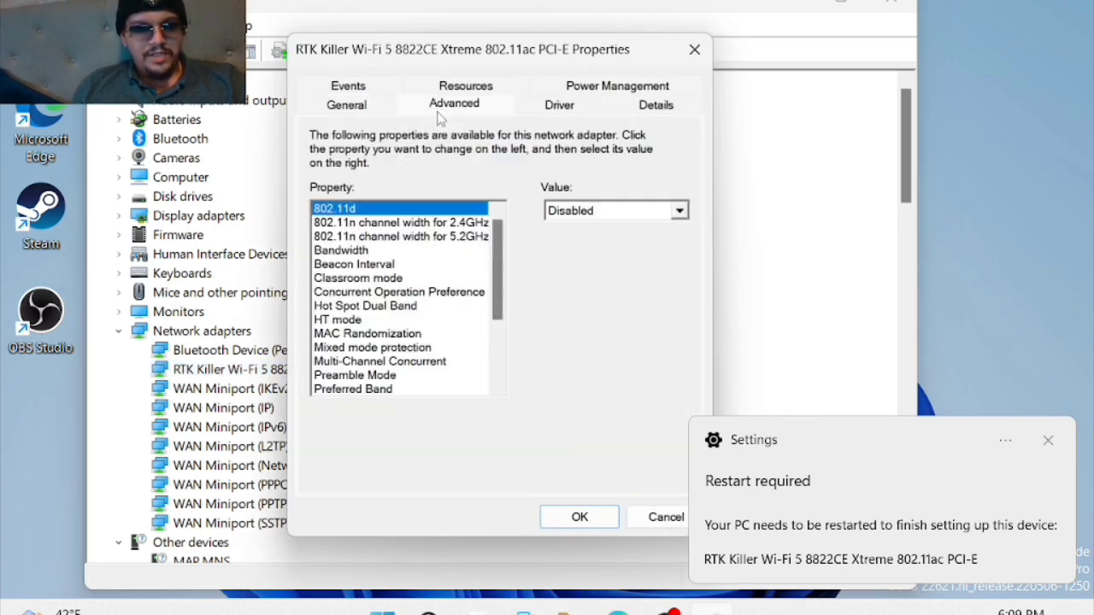
{"action": "left_click", "coordinate": [1048, 443]}
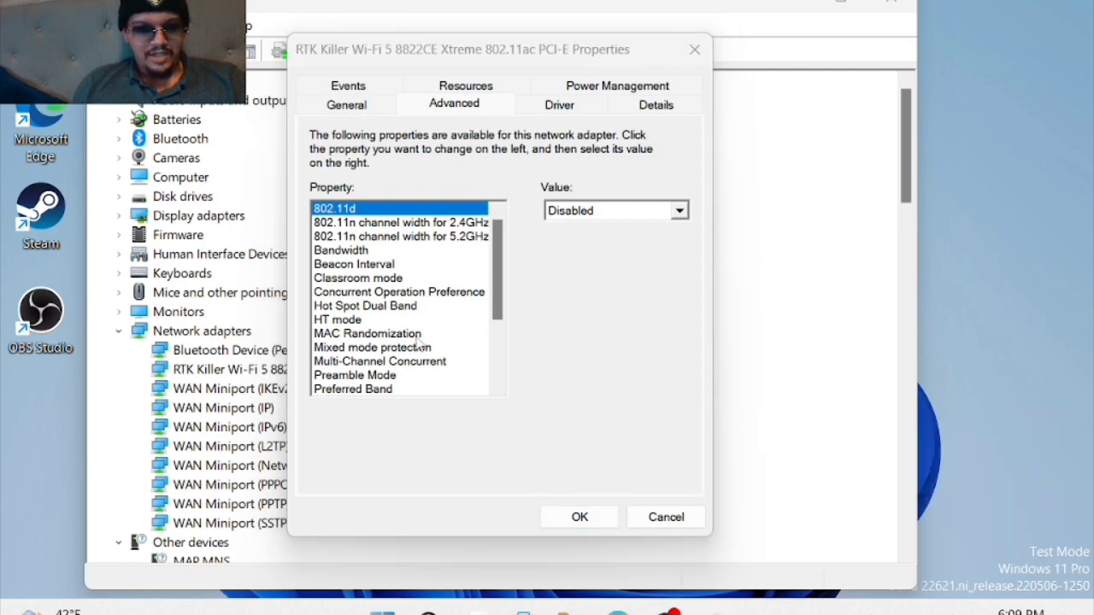
Step: Set the Wi-Fi adapter's Roaming Aggressiveness property to "1. Disable"
{"action": "left_click", "coordinate": [366, 278]}
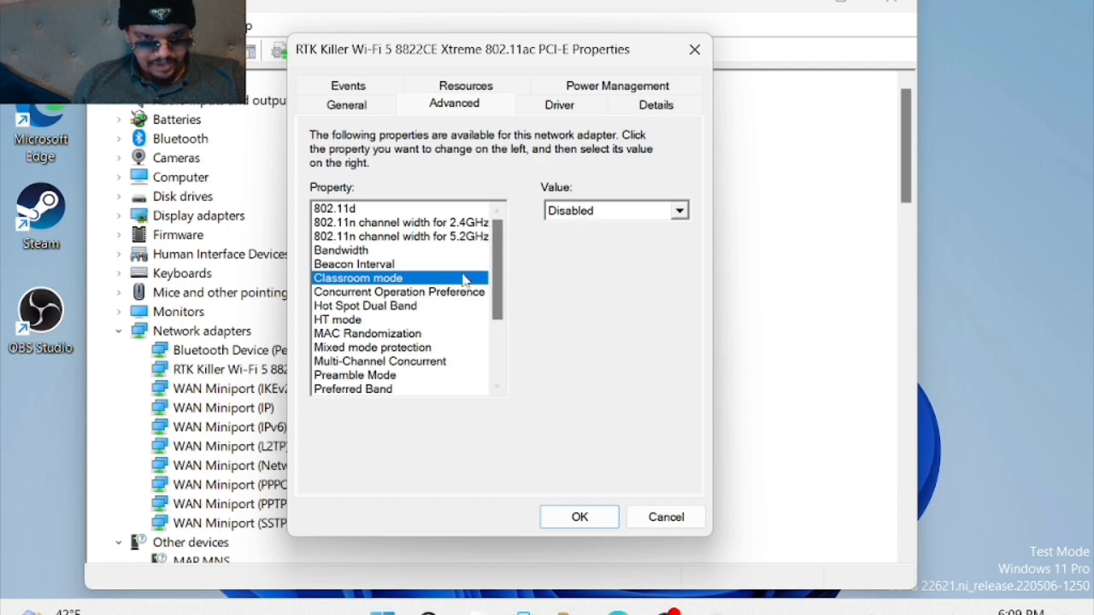
{"action": "scroll", "coordinate": [419, 289], "scroll_direction": "down", "scroll_amount": 2}
{"action": "scroll", "coordinate": [419, 291], "scroll_direction": "down", "scroll_amount": 1}
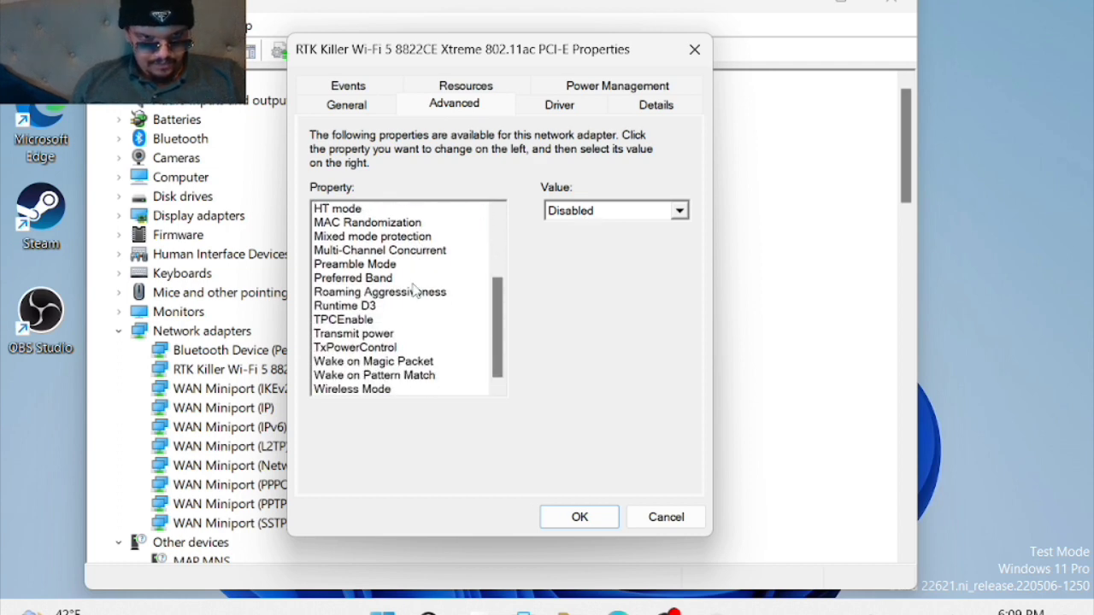
{"action": "left_click", "coordinate": [380, 292]}
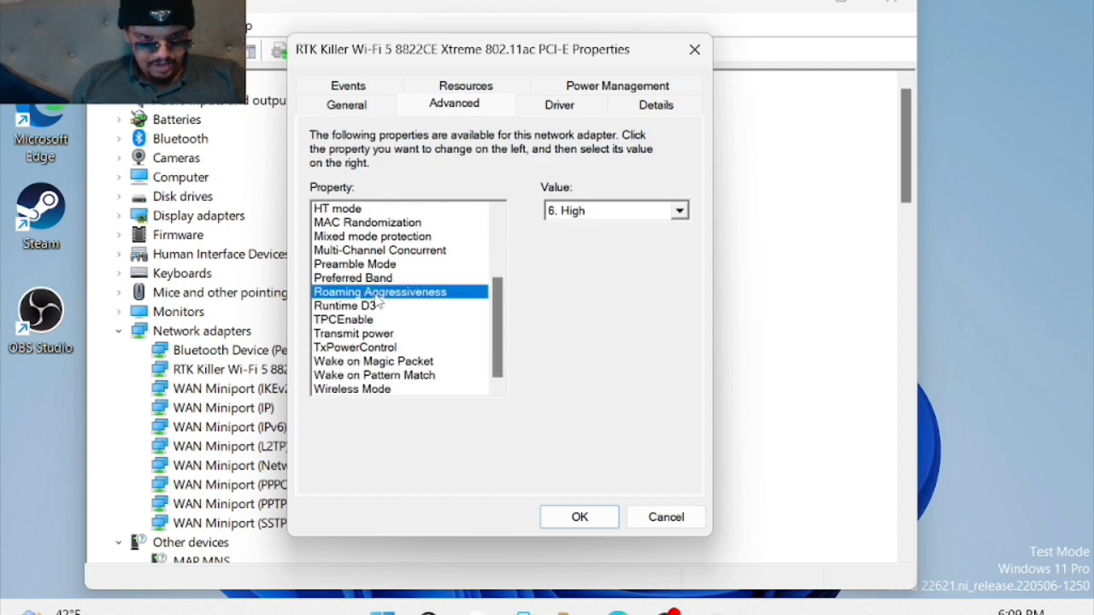
{"action": "left_click", "coordinate": [679, 211]}
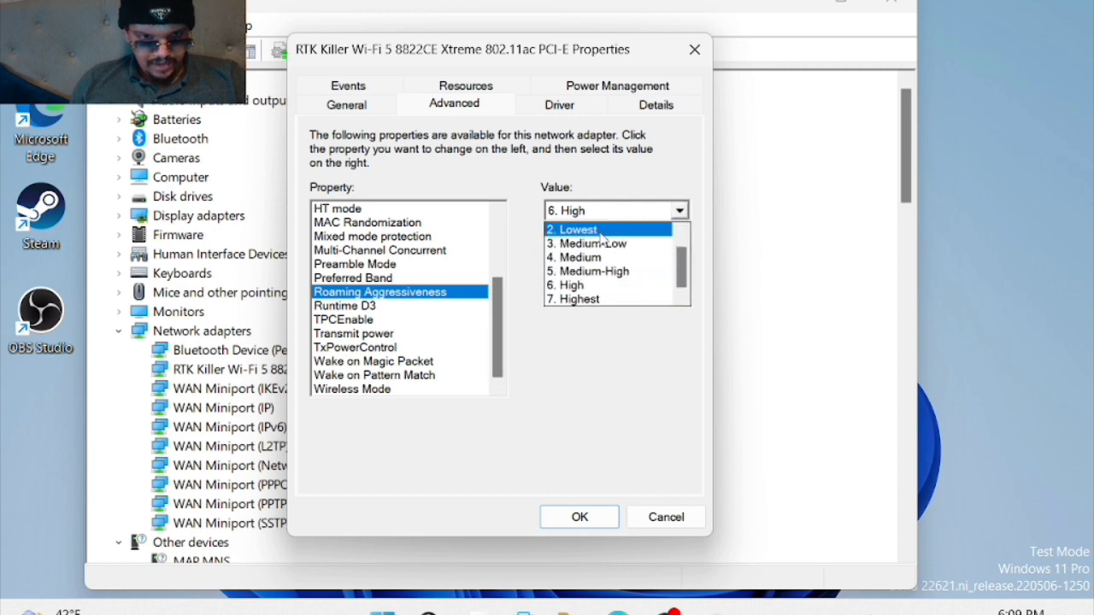
{"action": "scroll", "coordinate": [592, 288], "scroll_direction": "up", "scroll_amount": 1}
{"action": "left_click", "coordinate": [590, 229]}
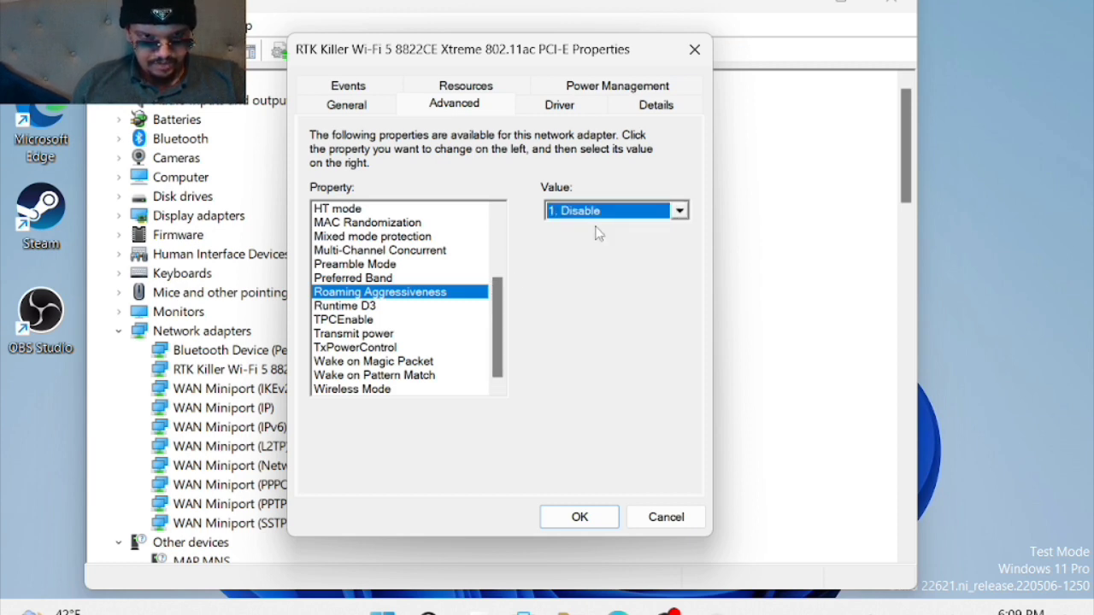
Step: Set the Wi-Fi adapter's Transmit power property to "3. Medium"
{"action": "left_click", "coordinate": [370, 337]}
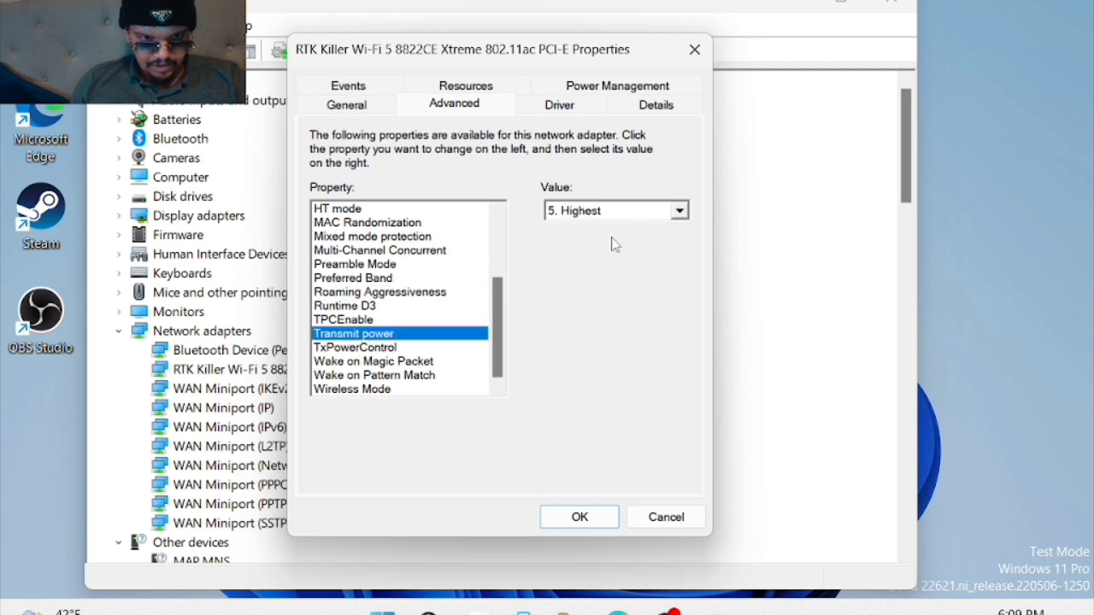
{"action": "left_click", "coordinate": [680, 211]}
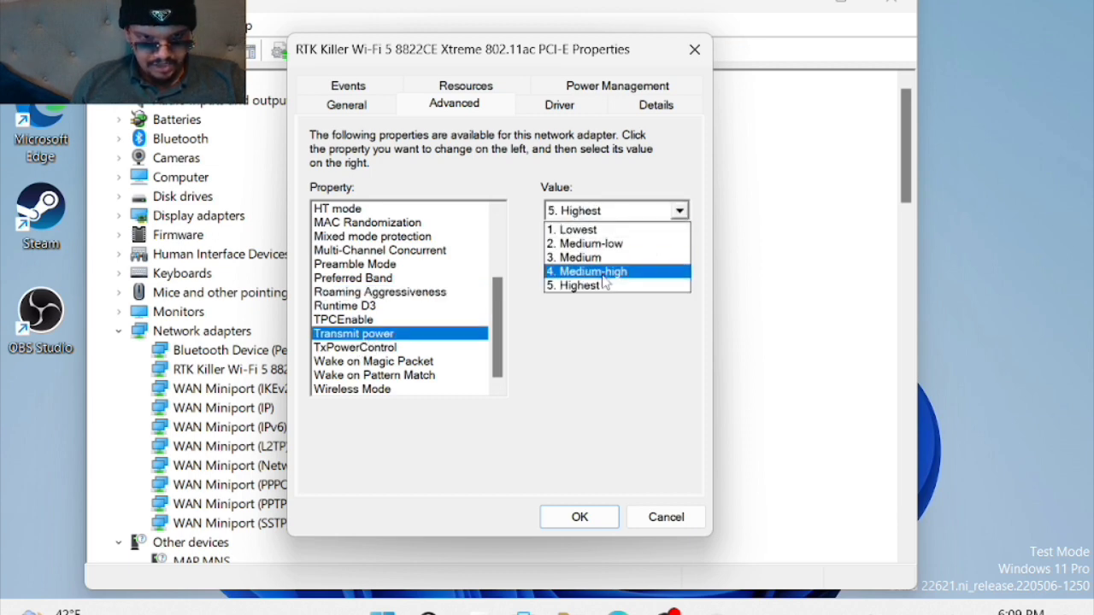
{"action": "left_click", "coordinate": [588, 257]}
{"action": "left_click", "coordinate": [587, 339]}
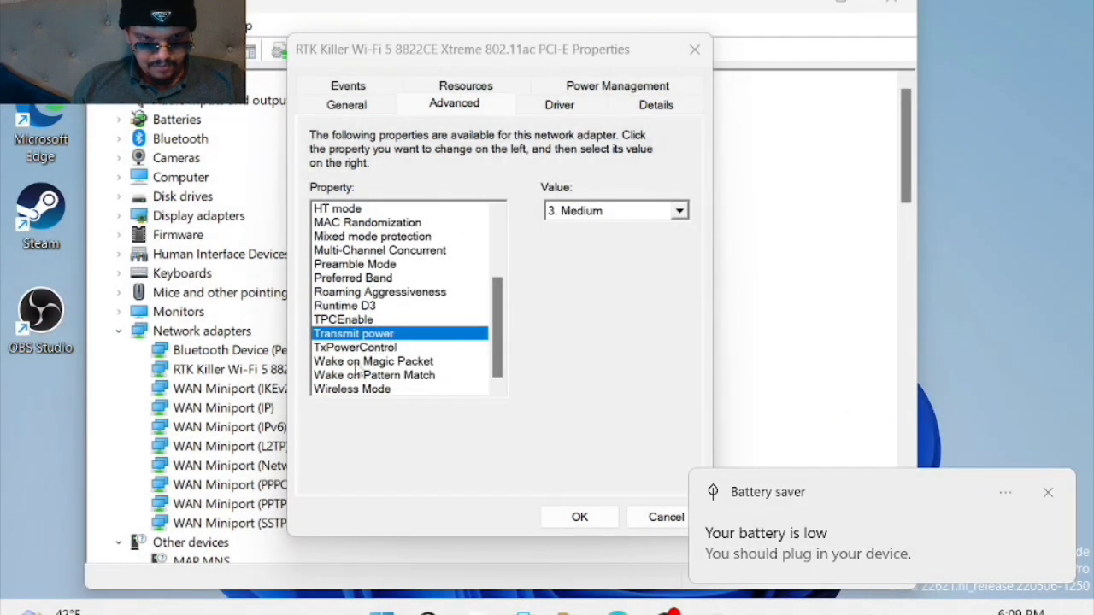
Step: Set the Wi-Fi adapter's Wireless Mode property to "1. 802.11ac" and save the adapter's property changes
{"action": "left_click", "coordinate": [381, 391]}
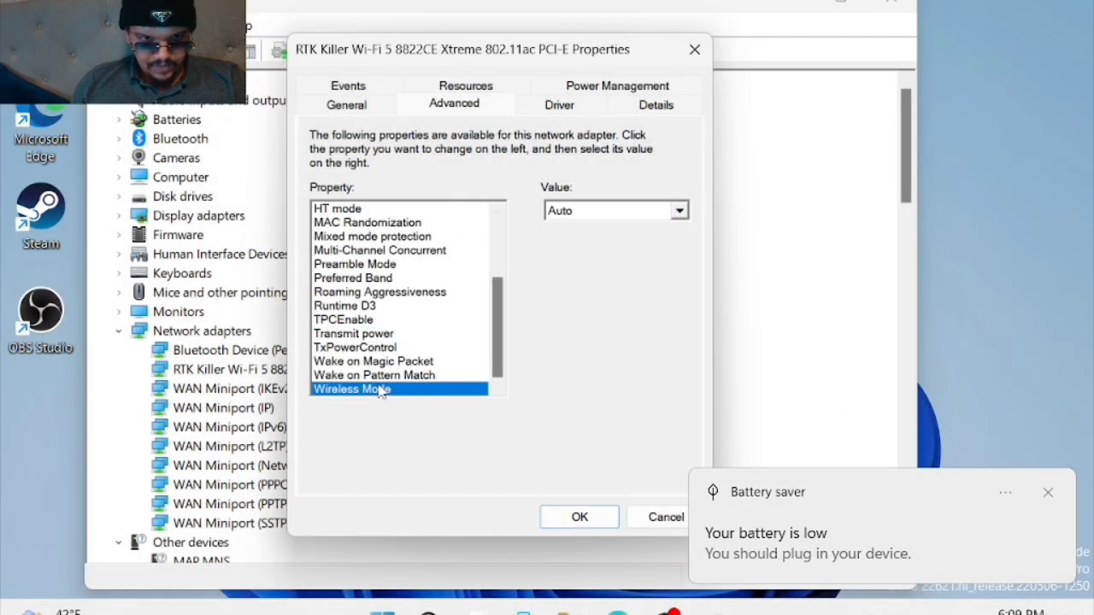
{"action": "left_click", "coordinate": [682, 211]}
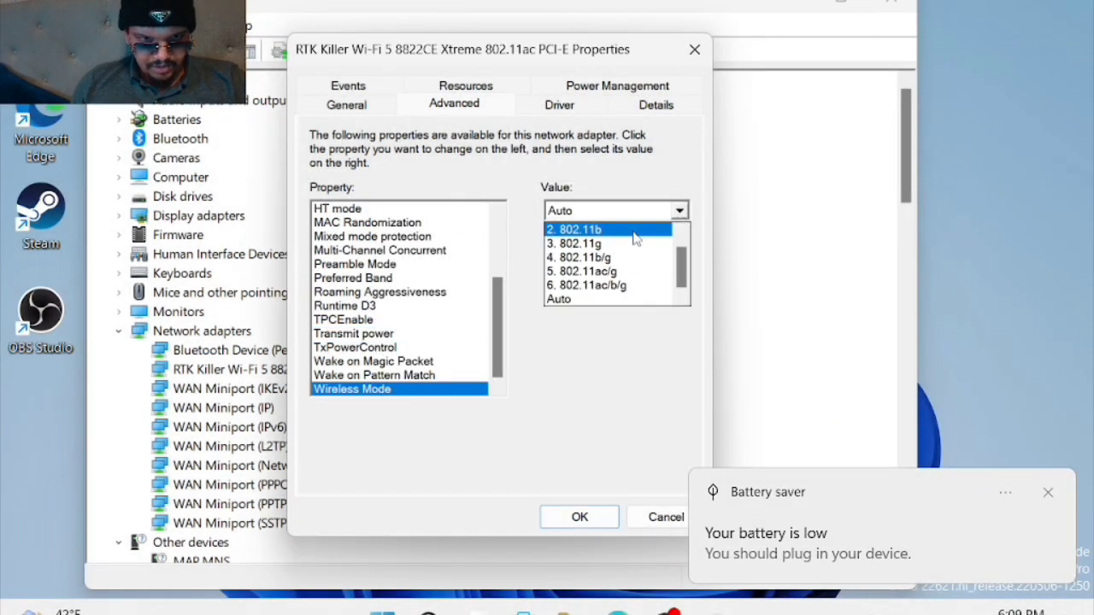
{"action": "scroll", "coordinate": [637, 261], "scroll_direction": "up", "scroll_amount": 1}
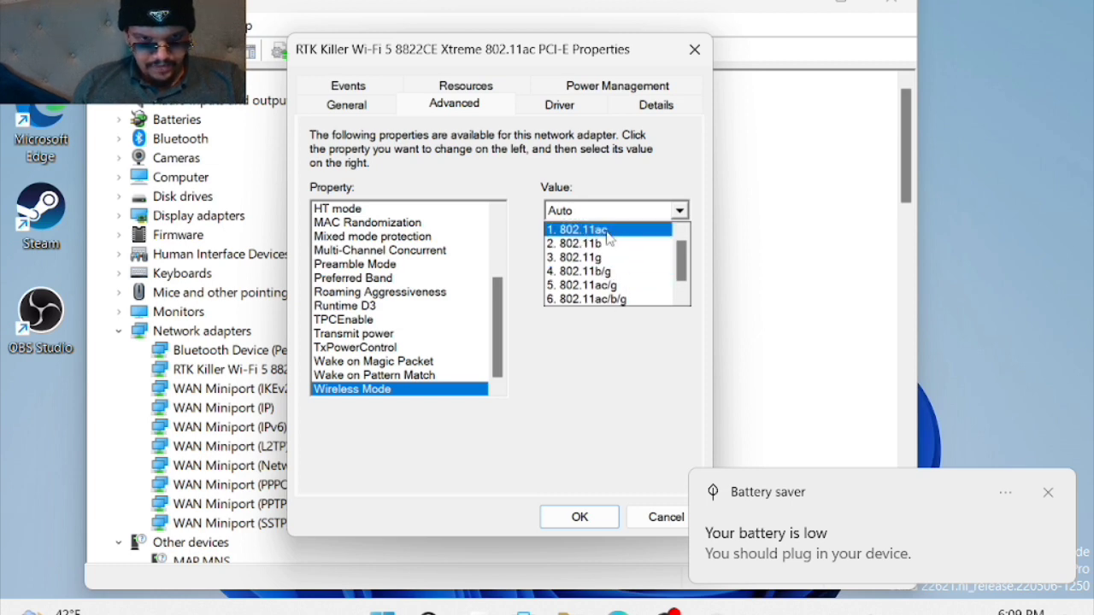
{"action": "left_click", "coordinate": [609, 239]}
{"action": "left_click", "coordinate": [562, 514]}
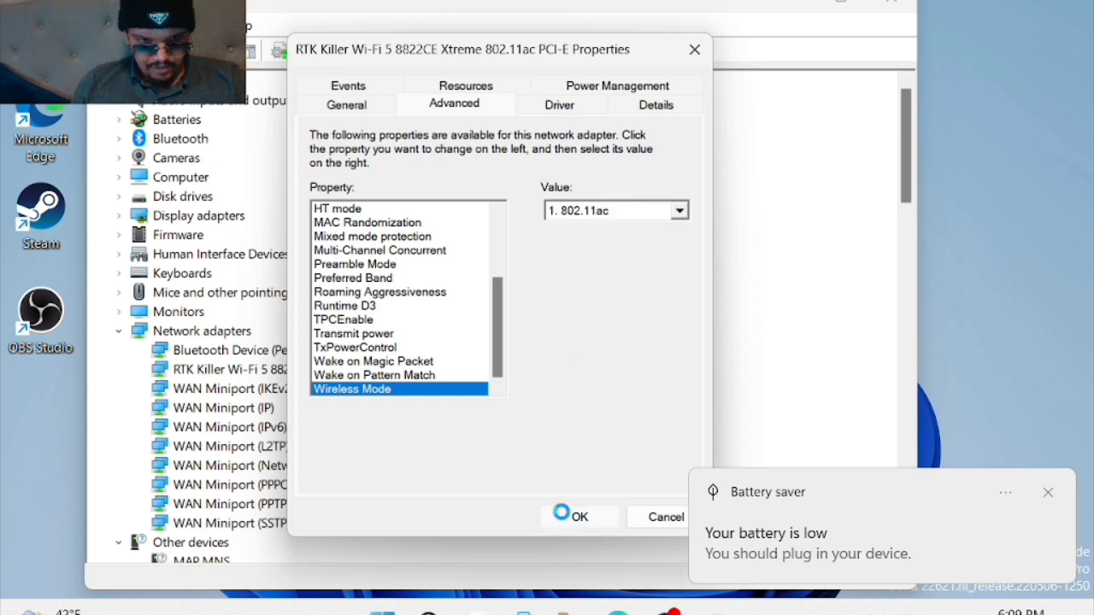